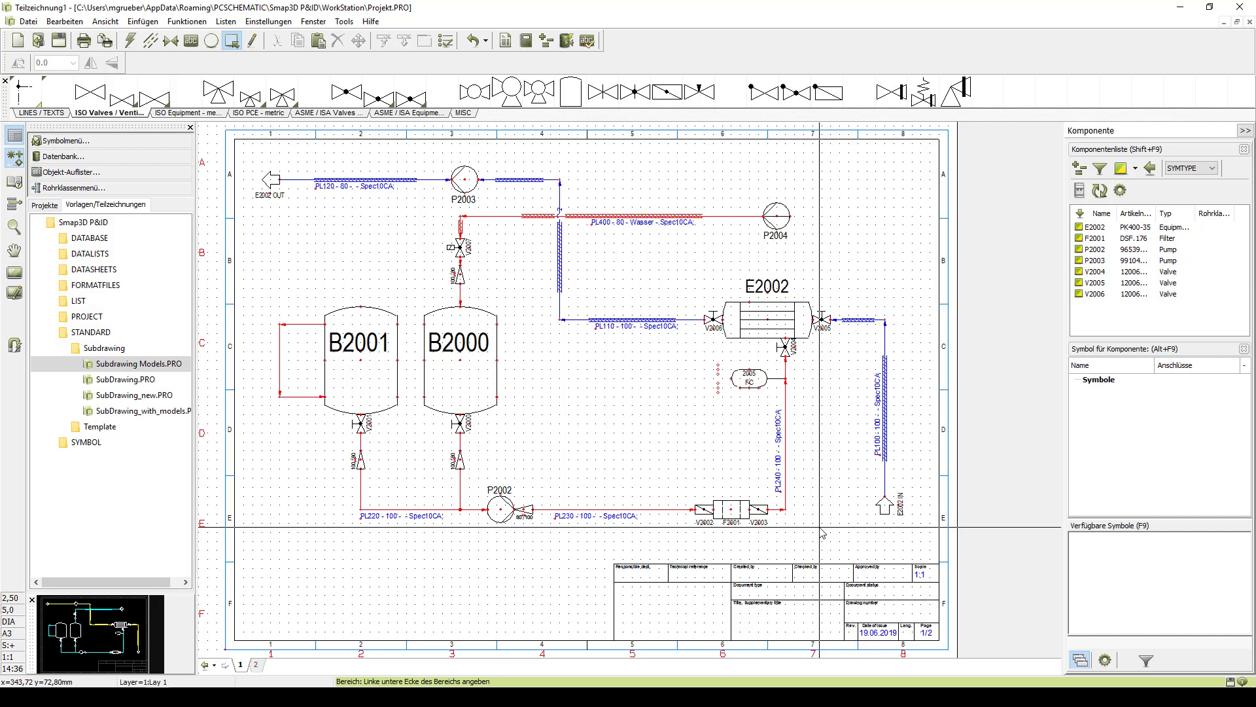
- Cancel the pending commands, then area-select and copy vessel B2000 with its valves, pipes and pump P2002
{"action": "key", "text": "Escape"}
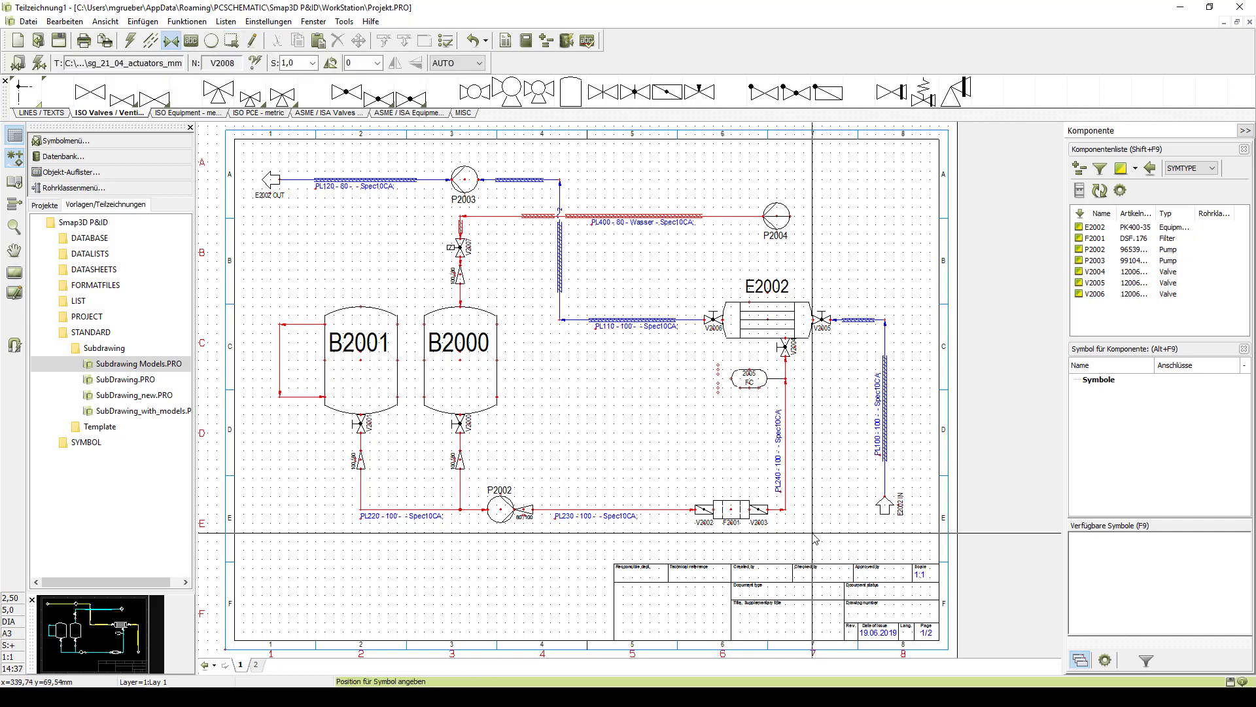
{"action": "key", "text": "Escape"}
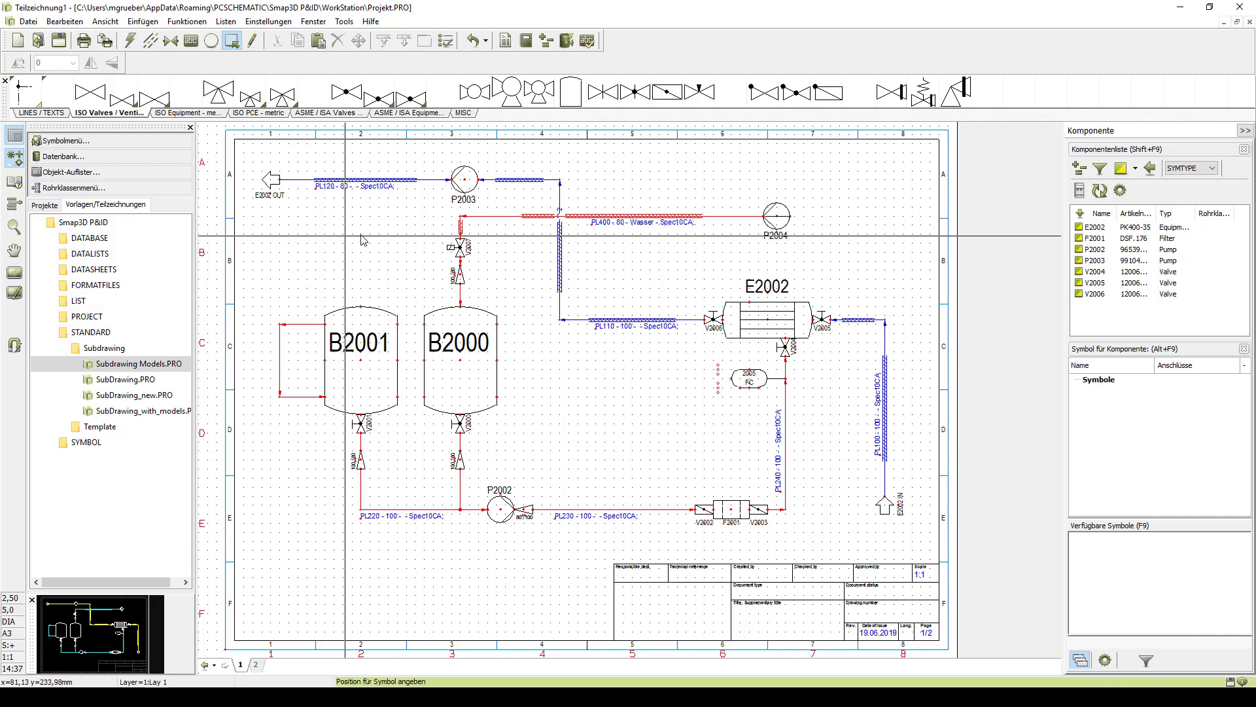
{"action": "left_click", "coordinate": [415, 213]}
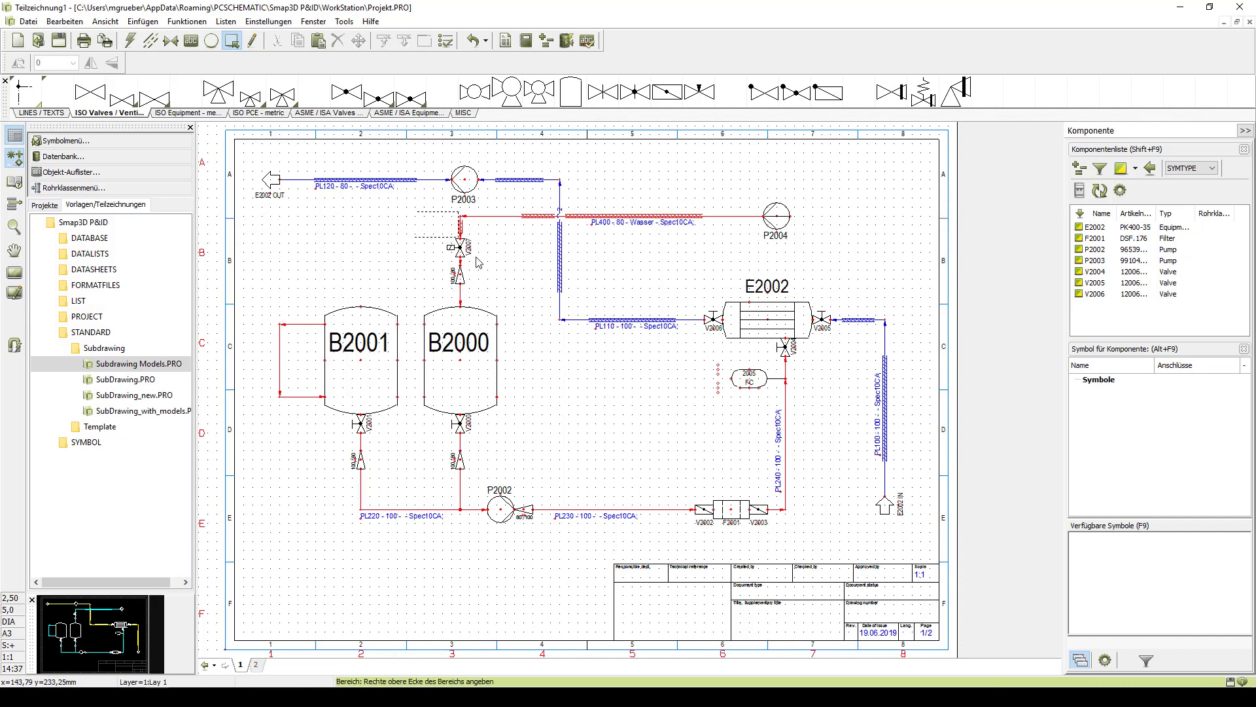
{"action": "left_click", "coordinate": [541, 540]}
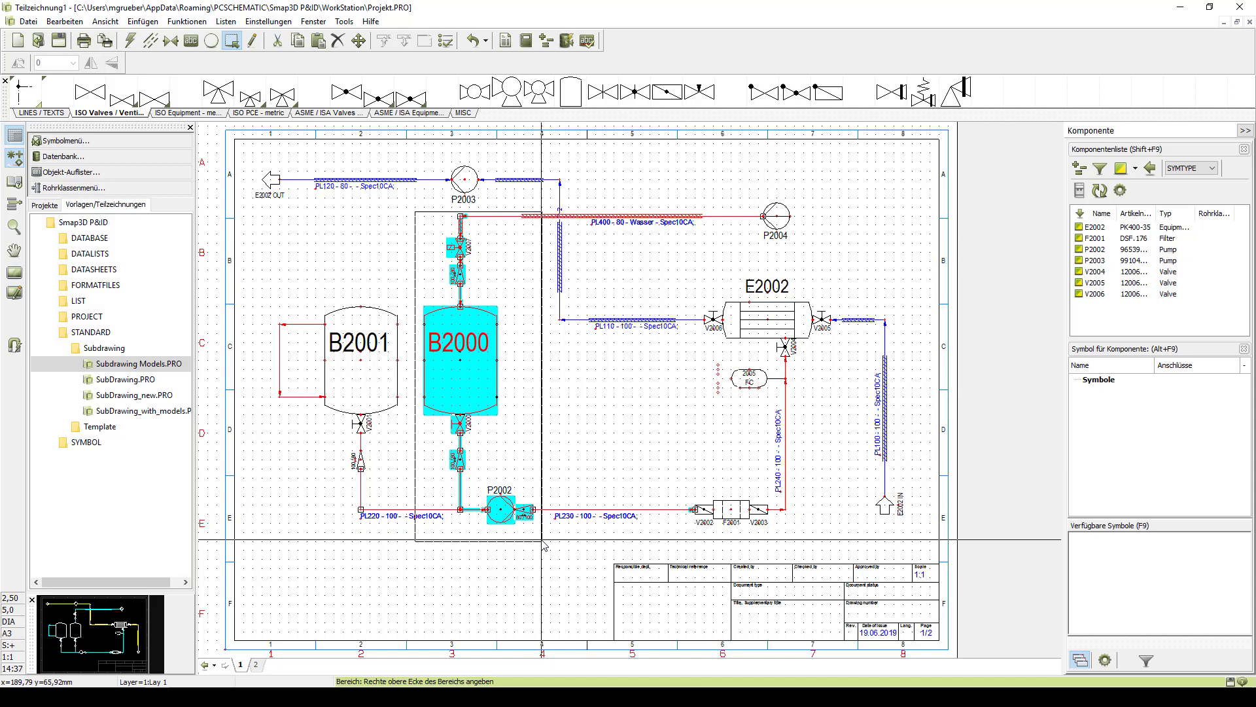
{"action": "right_click", "coordinate": [476, 365]}
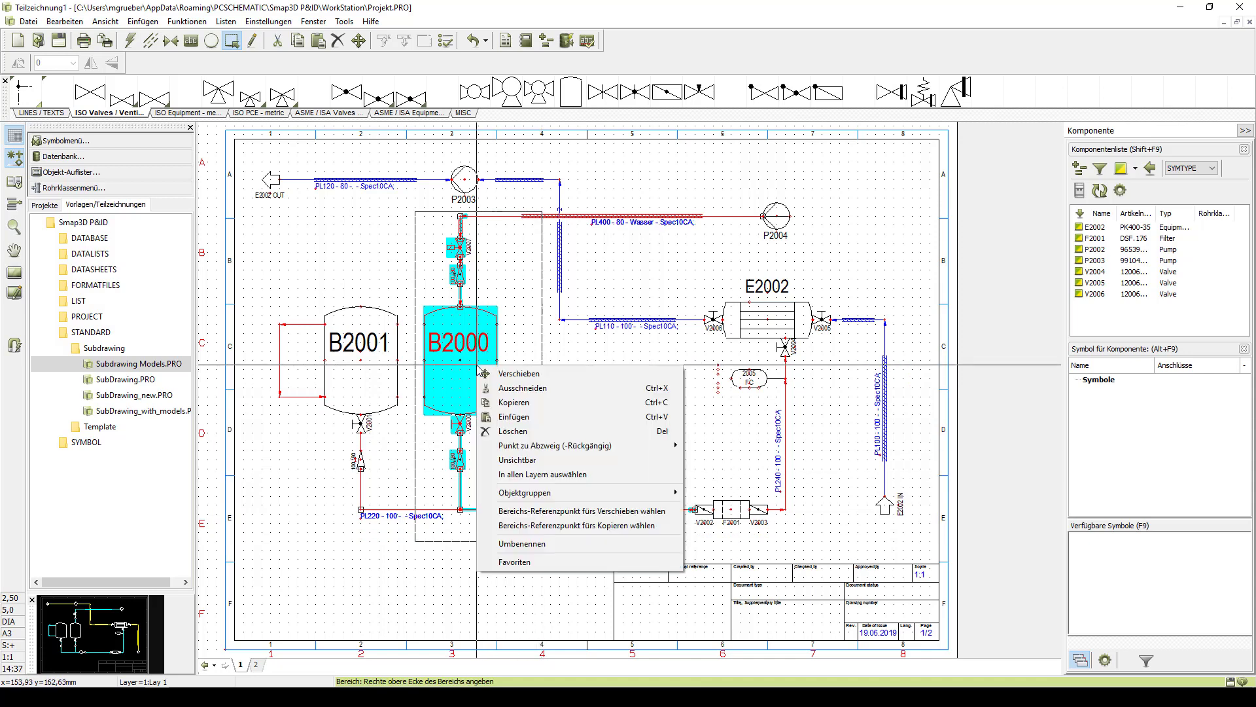
{"action": "left_click", "coordinate": [509, 402]}
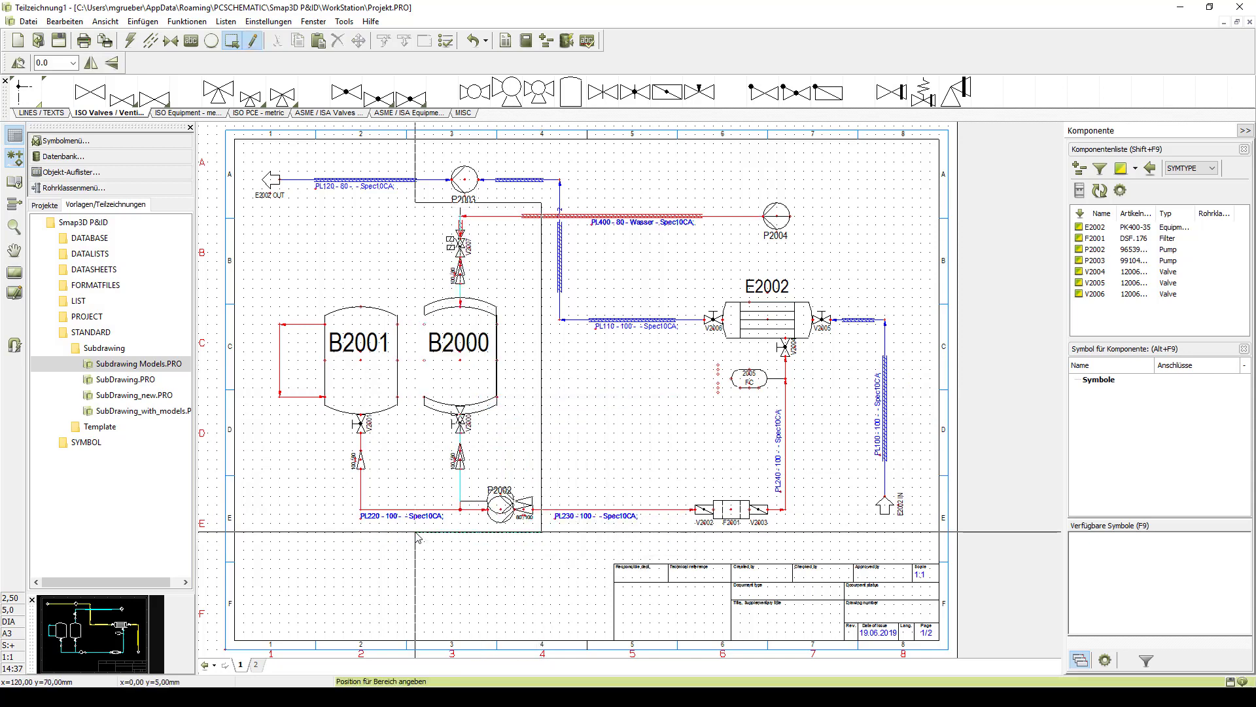
- Open the Subdrawing folder as a project and open its SubDrawing.PRO drawing
{"action": "left_click", "coordinate": [96, 352]}
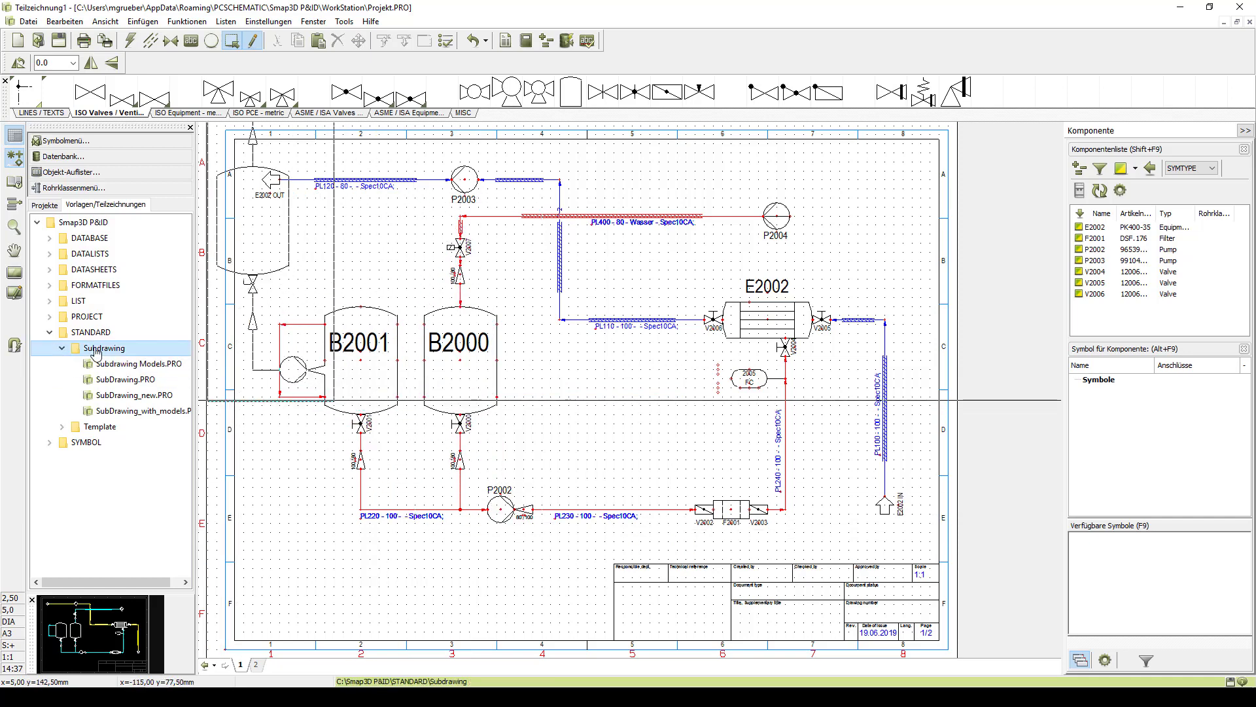
{"action": "right_click", "coordinate": [97, 351]}
{"action": "left_click", "coordinate": [139, 390]}
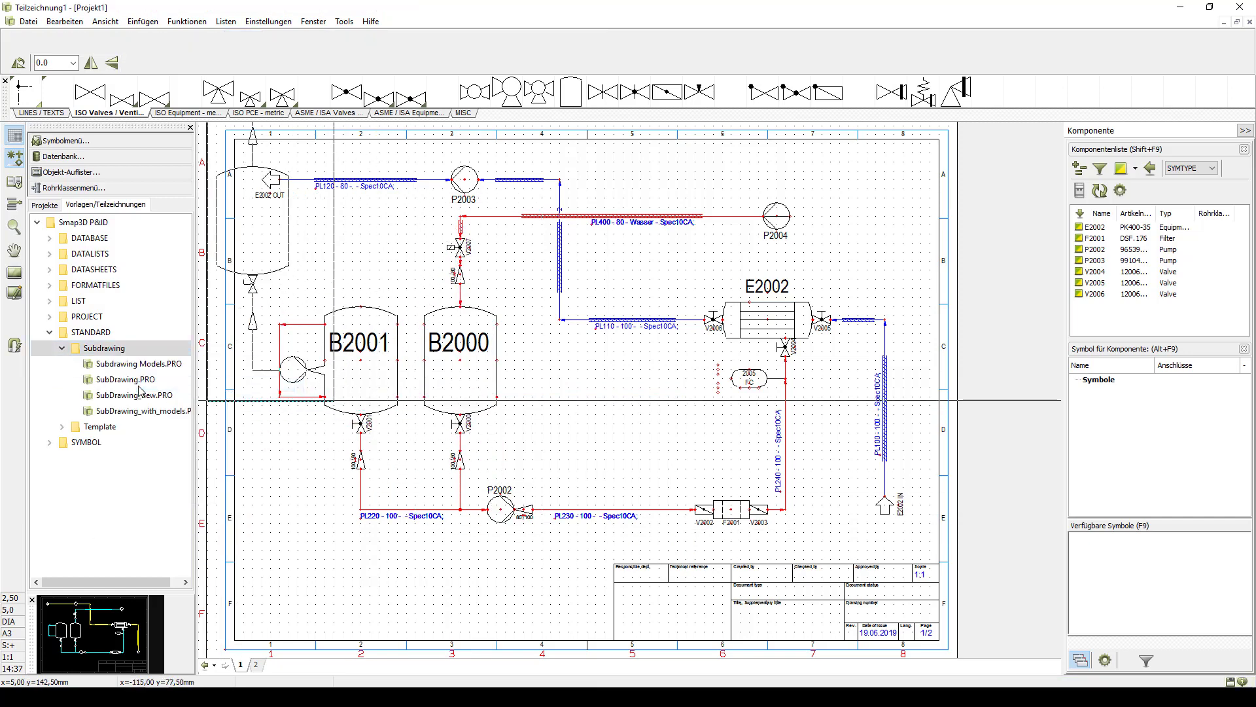
{"action": "double_click", "coordinate": [139, 386]}
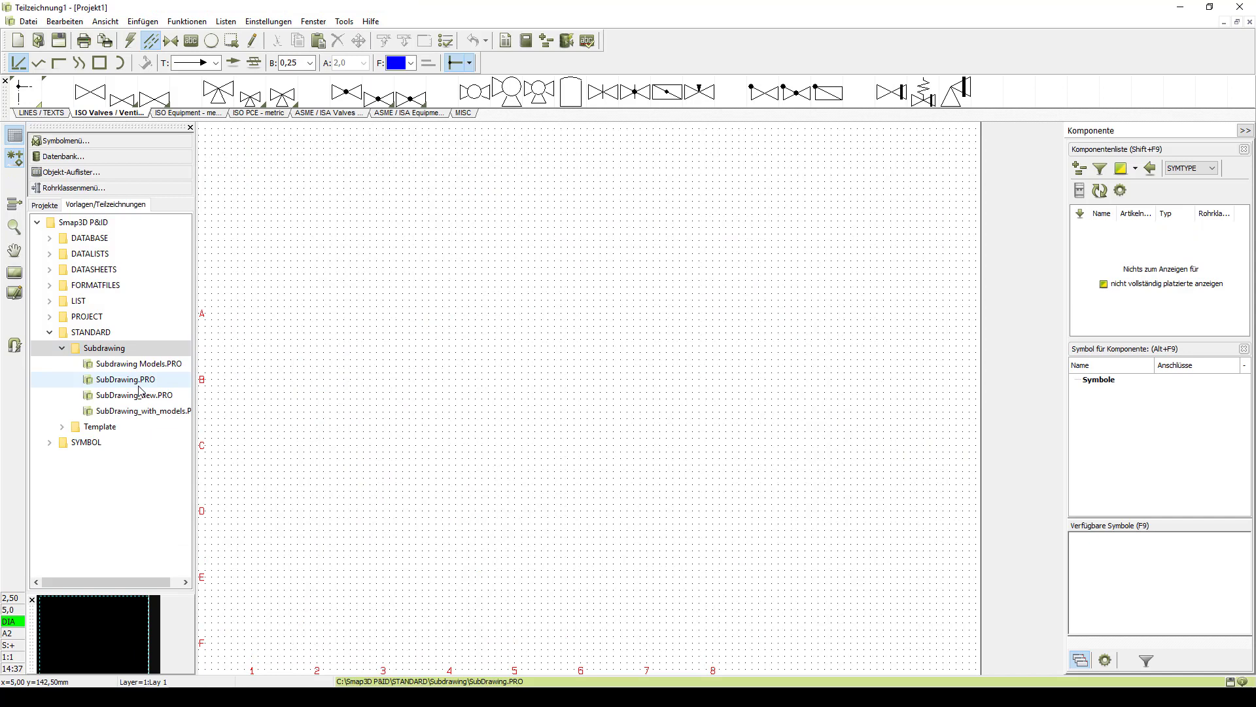
- Paste the copied B2000 vessel group onto the SubDrawing sheet and accept the symbol renaming options
{"action": "left_click", "coordinate": [272, 486]}
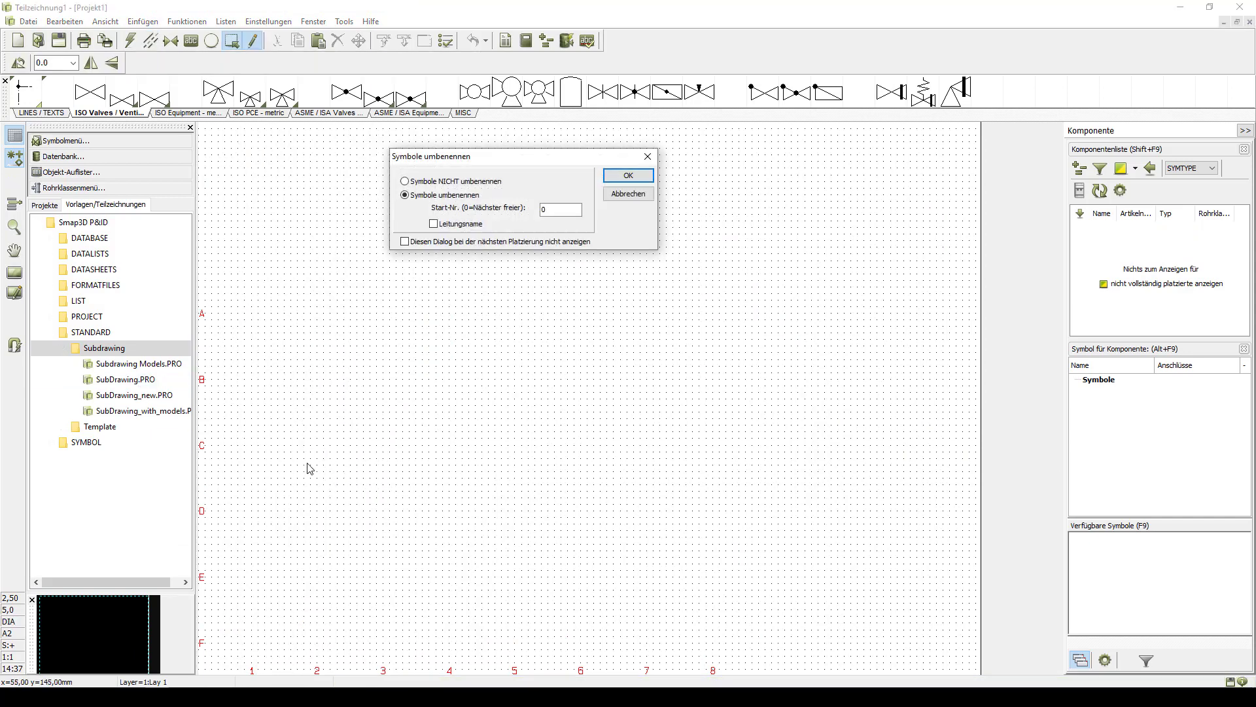
{"action": "left_click", "coordinate": [627, 175]}
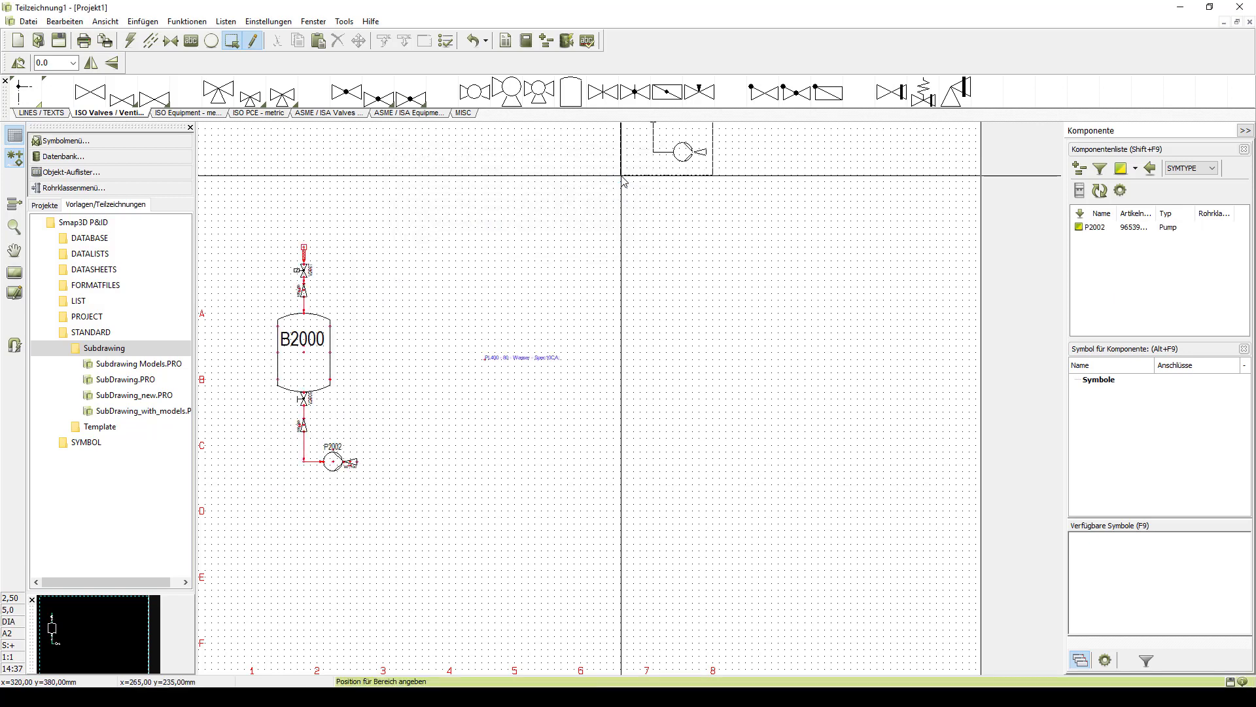
- Change vessel B2000's Operating temperature from 60 to 30 °C in its component data
{"action": "left_click", "coordinate": [172, 41]}
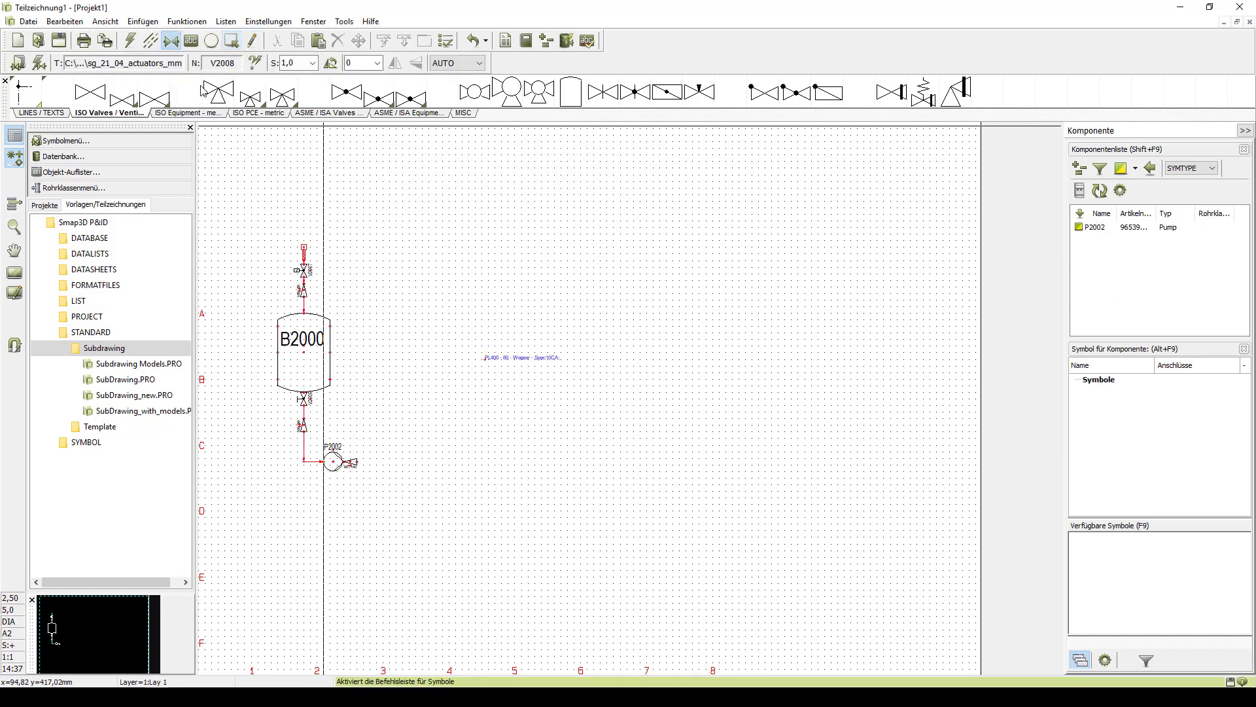
{"action": "double_click", "coordinate": [306, 360]}
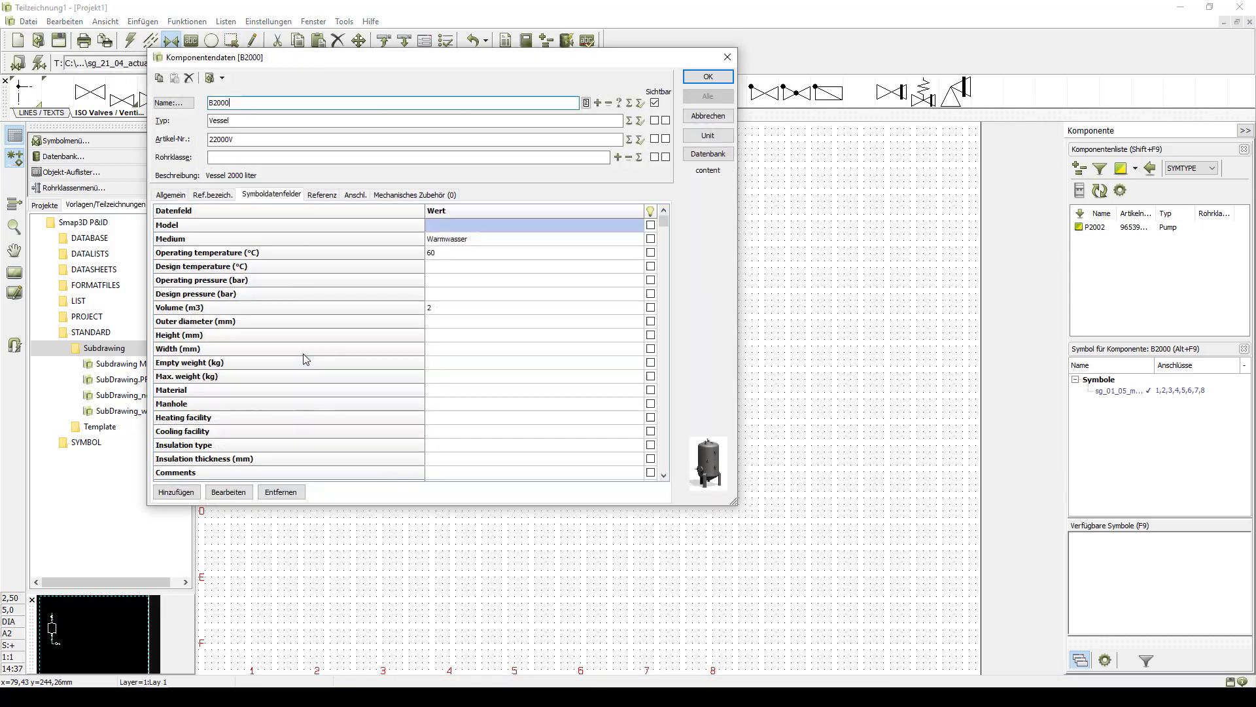
{"action": "left_click", "coordinate": [450, 253]}
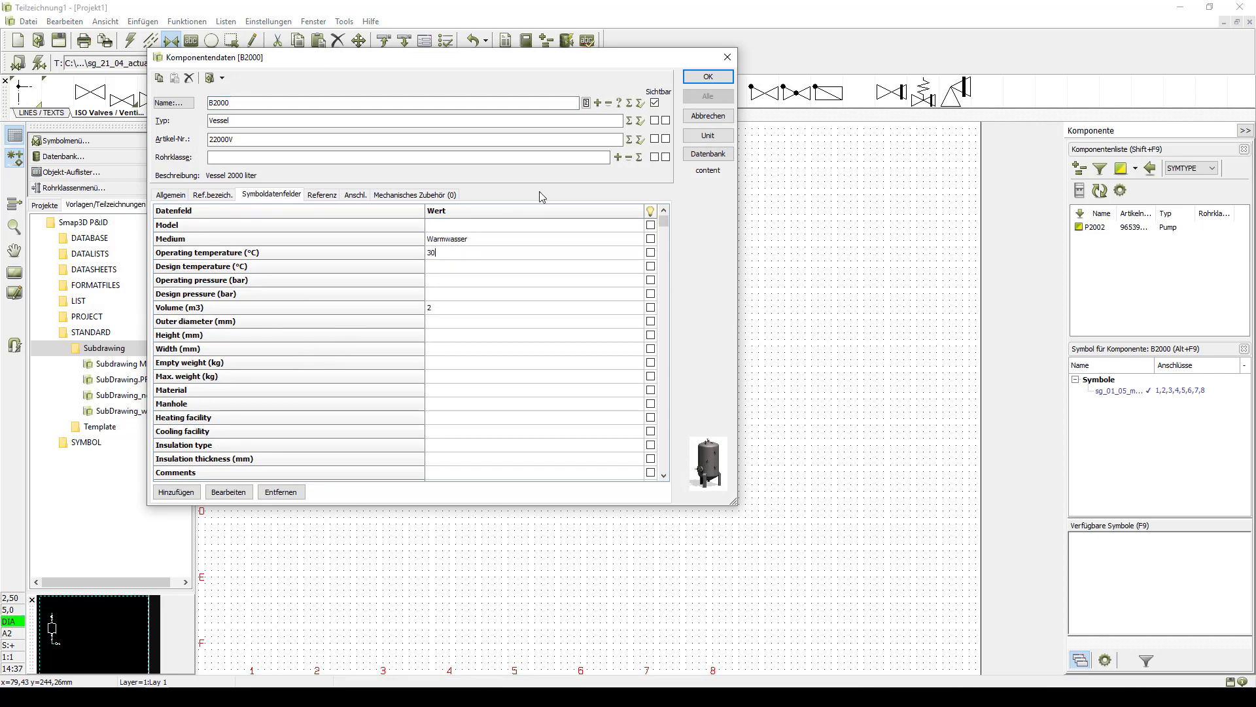
{"action": "left_click", "coordinate": [708, 76]}
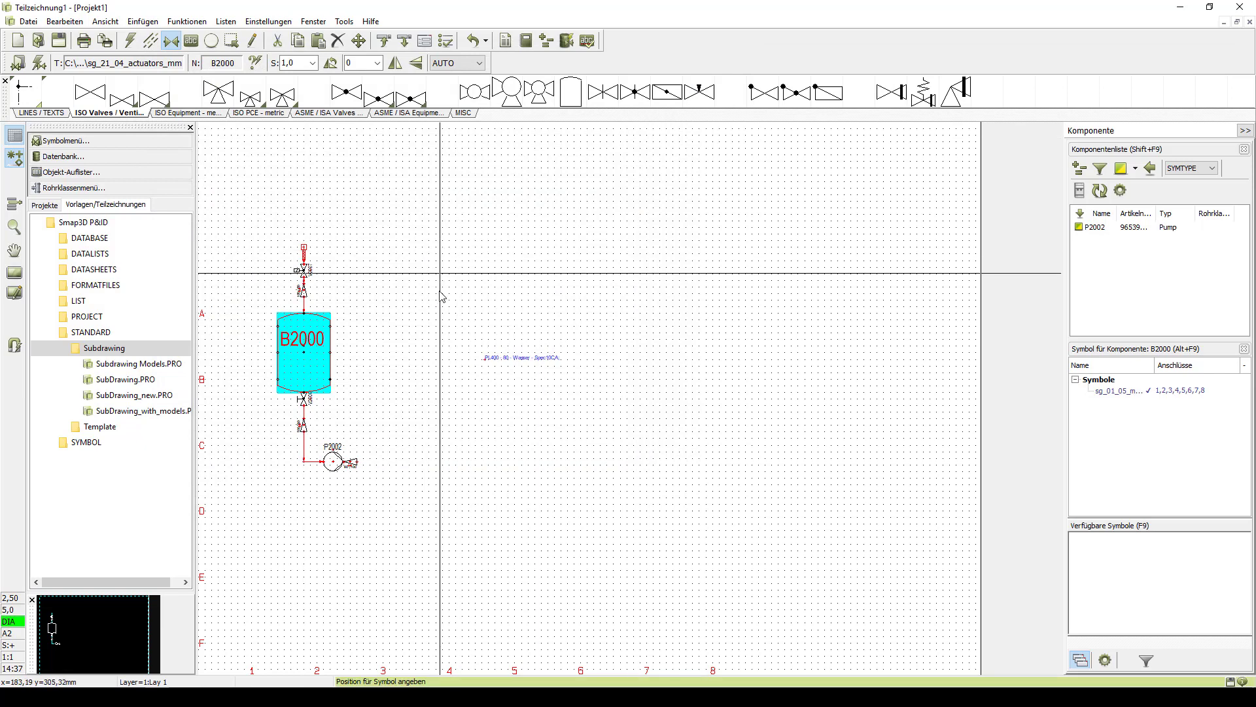
- Move the PL400 - 80 - Wasser pipe label to the top of the vessel's inlet pipe
{"action": "left_click", "coordinate": [493, 358]}
{"action": "left_click", "coordinate": [493, 359]}
{"action": "left_click", "coordinate": [315, 247]}
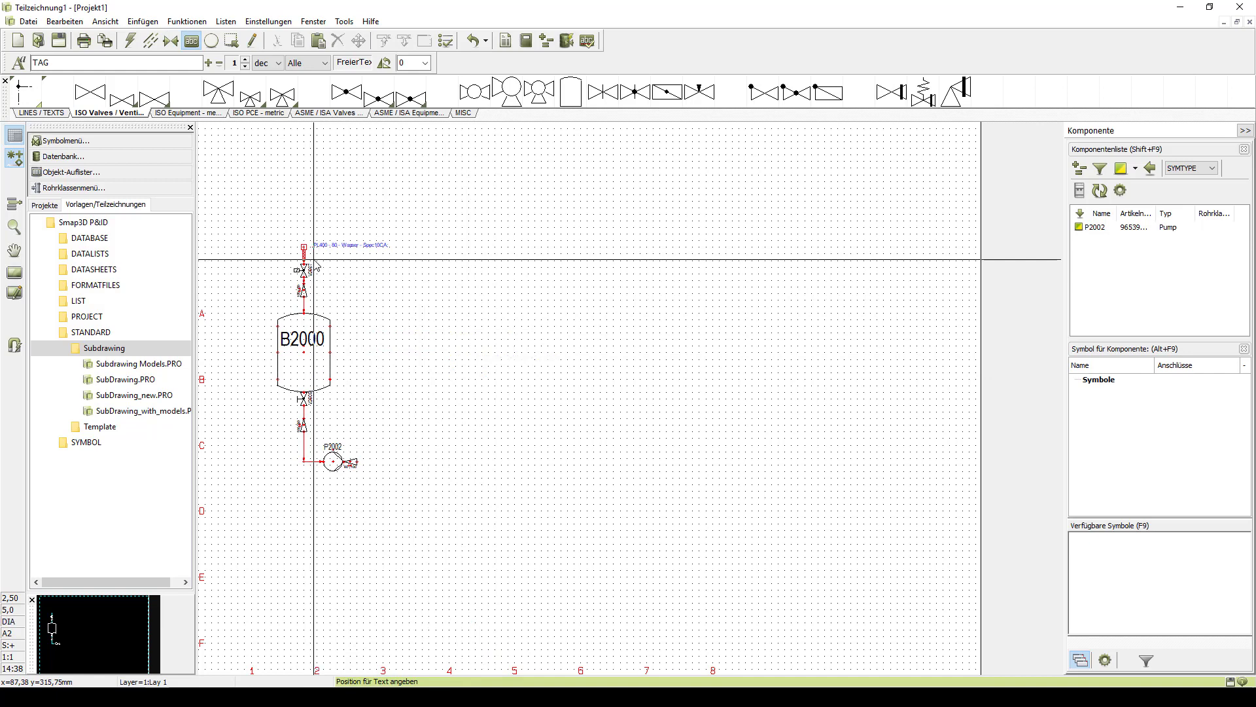
{"action": "key", "text": "Escape"}
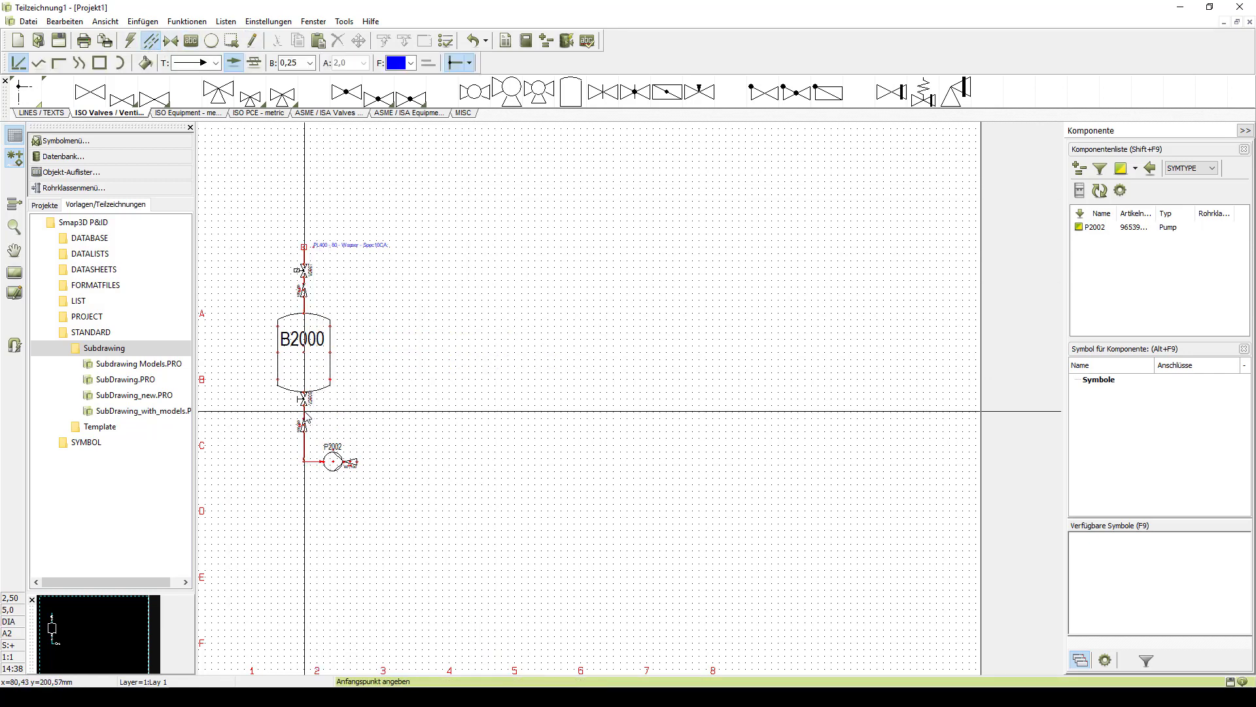
- Colour the pipe between vessel B2000 and pump P2002 blue
{"action": "left_click", "coordinate": [305, 458]}
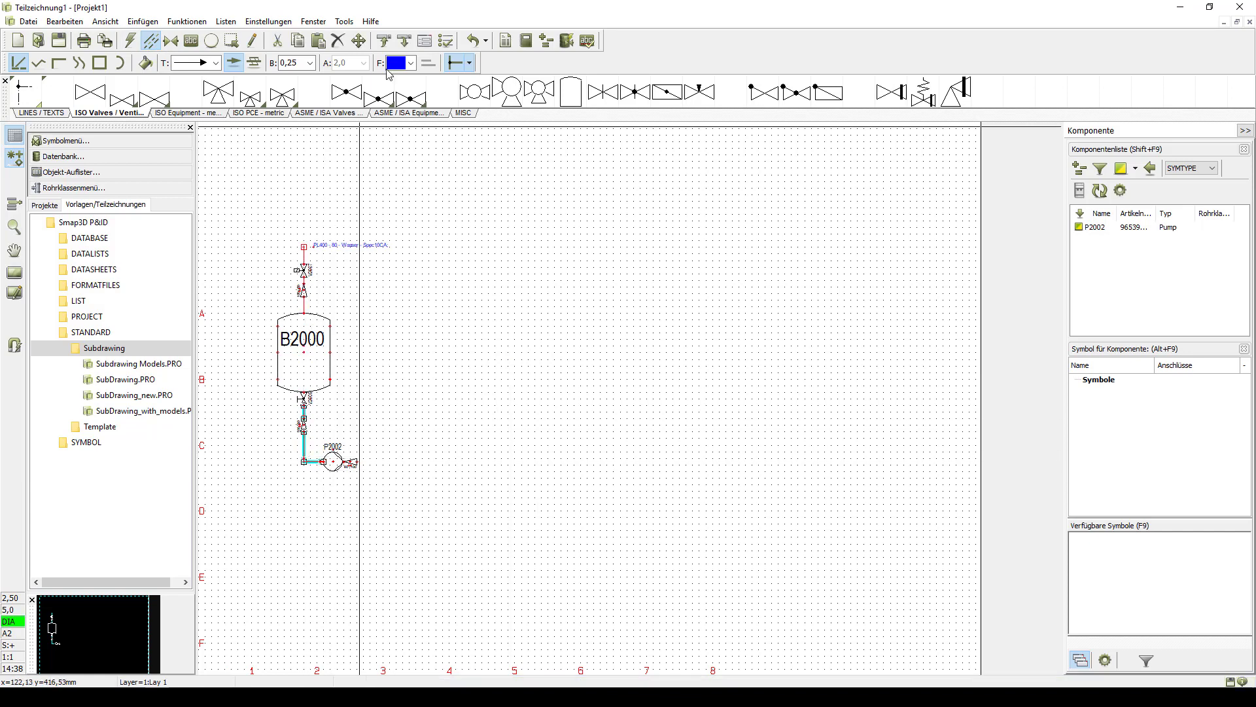
{"action": "left_click", "coordinate": [410, 64]}
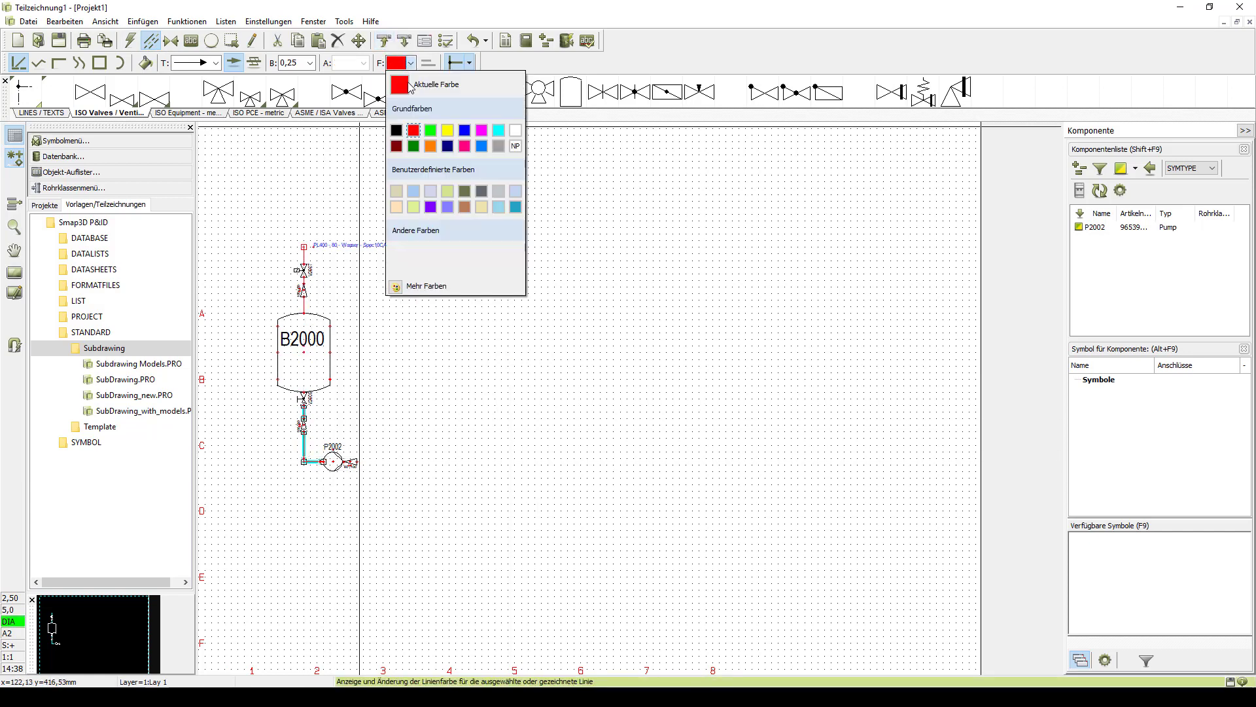
{"action": "left_click", "coordinate": [464, 130]}
{"action": "left_click", "coordinate": [405, 41]}
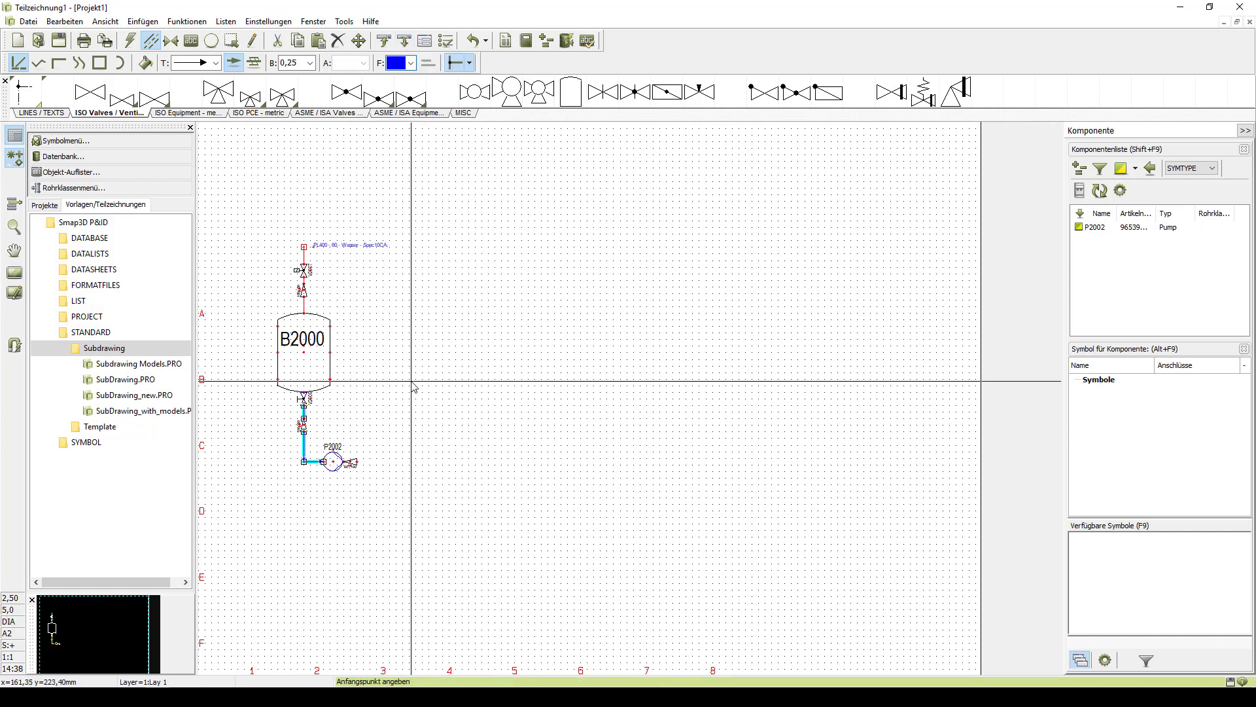
{"action": "key", "text": "Escape"}
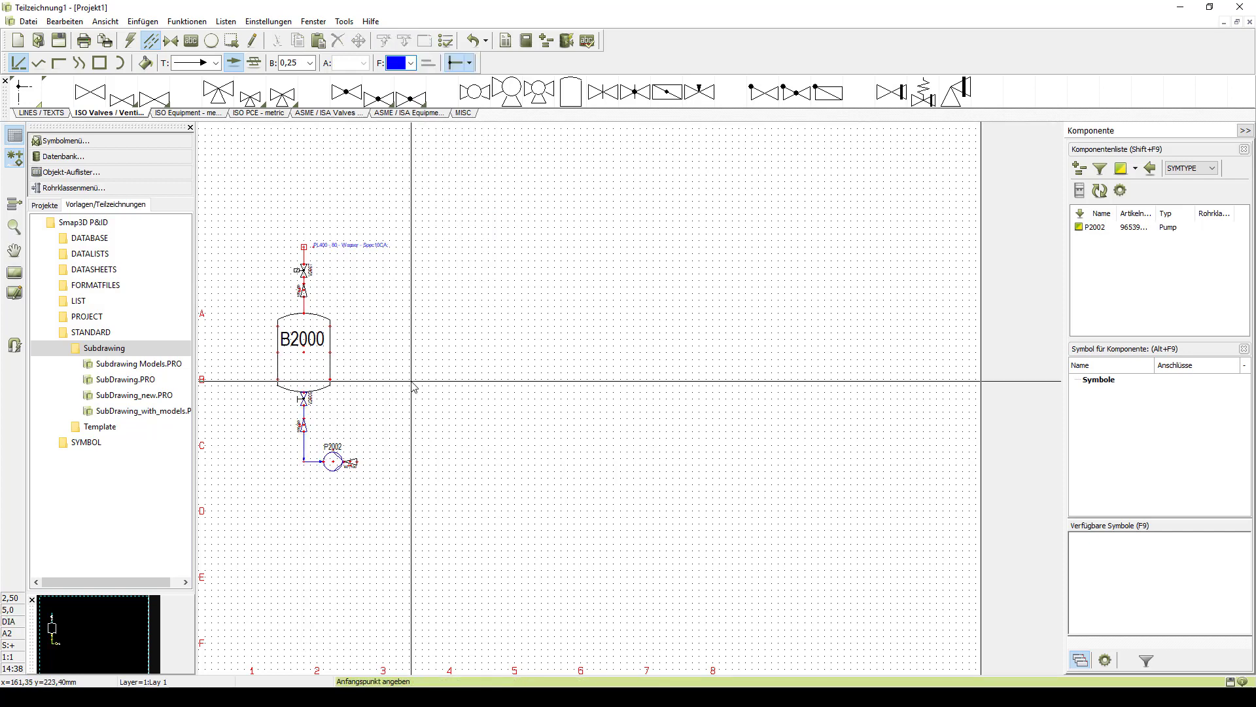
- Attach a motor-actuated globe valve V2008 to the right side of vessel B2000
{"action": "left_click", "coordinate": [378, 100]}
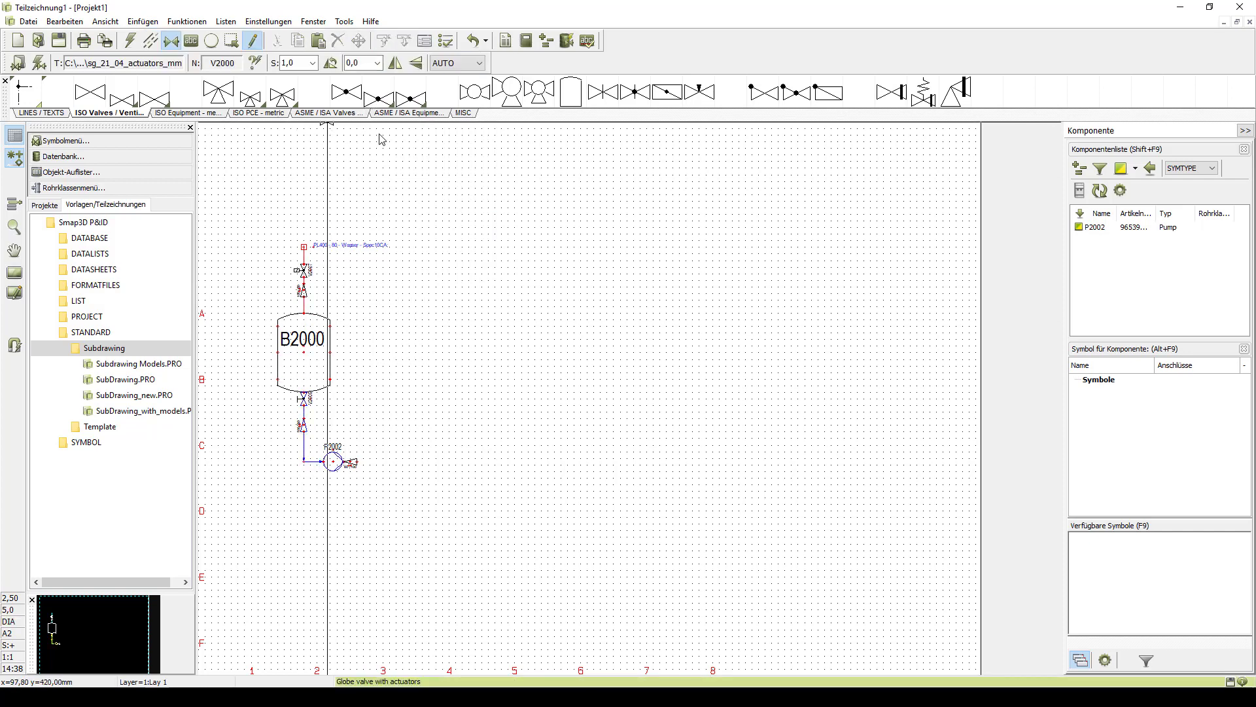
{"action": "left_click", "coordinate": [339, 378]}
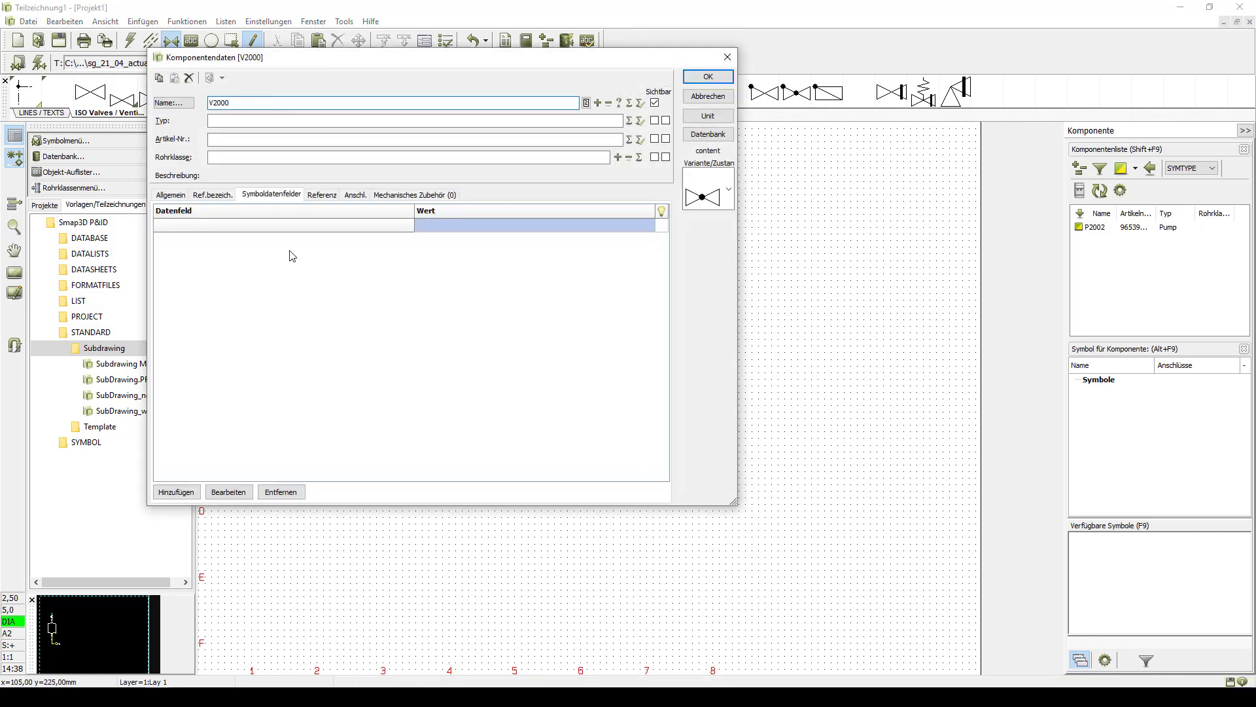
{"action": "left_click", "coordinate": [730, 208]}
{"action": "left_click", "coordinate": [726, 277]}
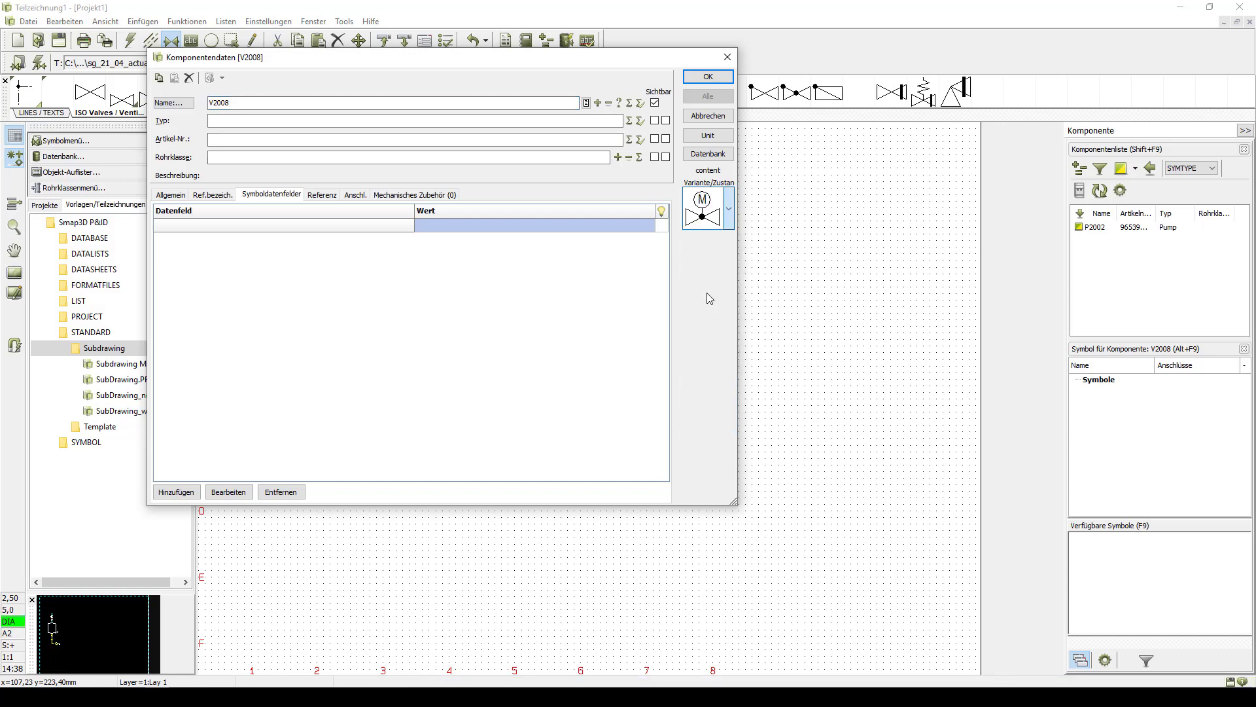
{"action": "left_click", "coordinate": [707, 80]}
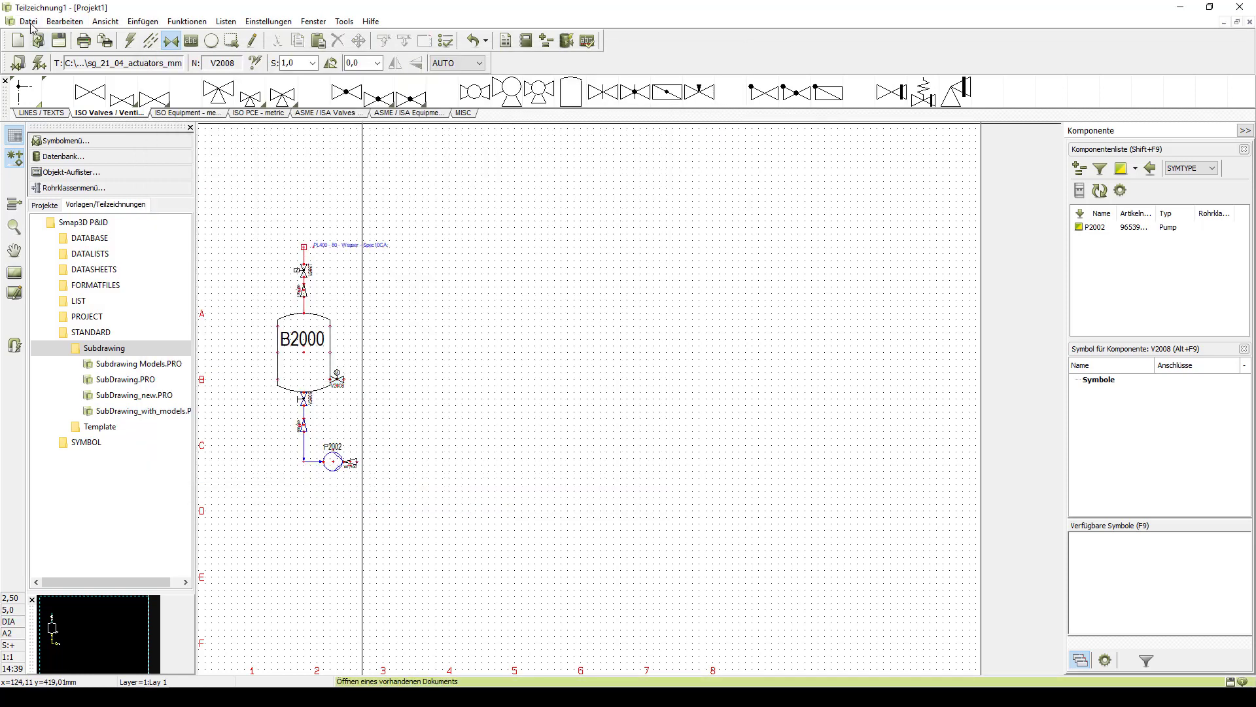
{"action": "left_click", "coordinate": [30, 23]}
- Save the subdrawing as SUB1.PRO in the Subdrawing folder and close it
{"action": "left_click", "coordinate": [77, 100]}
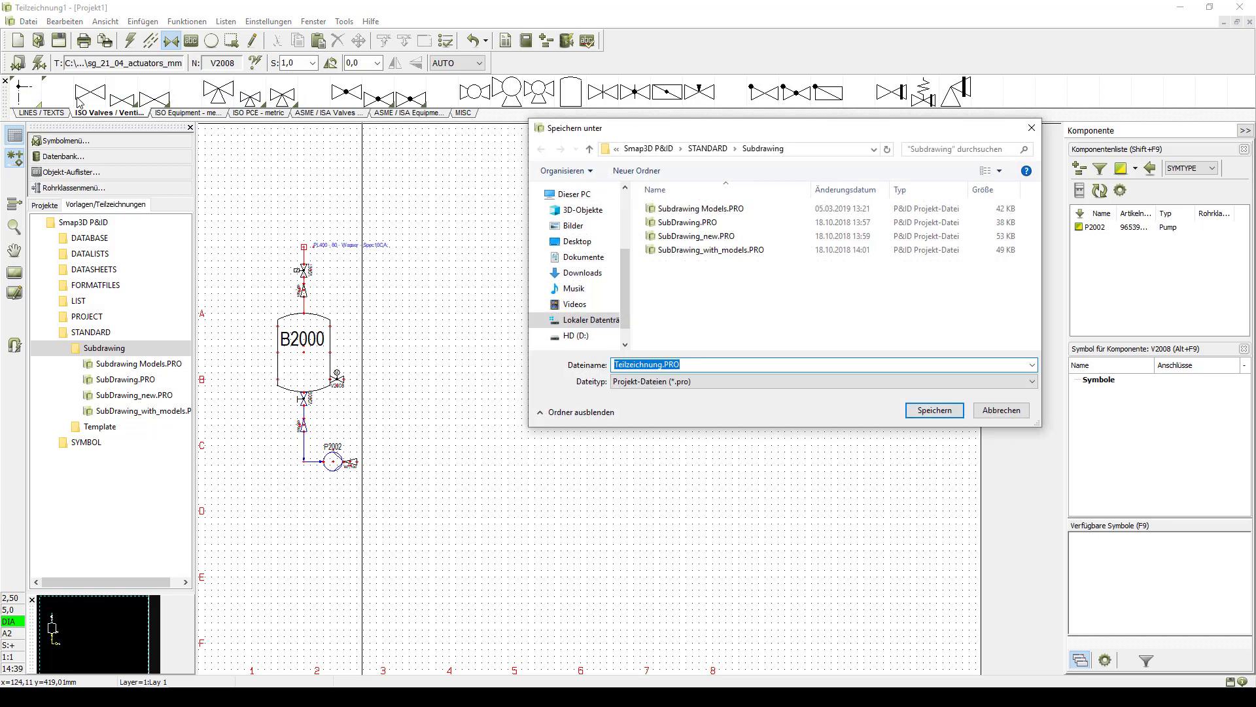
{"action": "type", "text": "SUB1"}
{"action": "key", "text": "Return"}
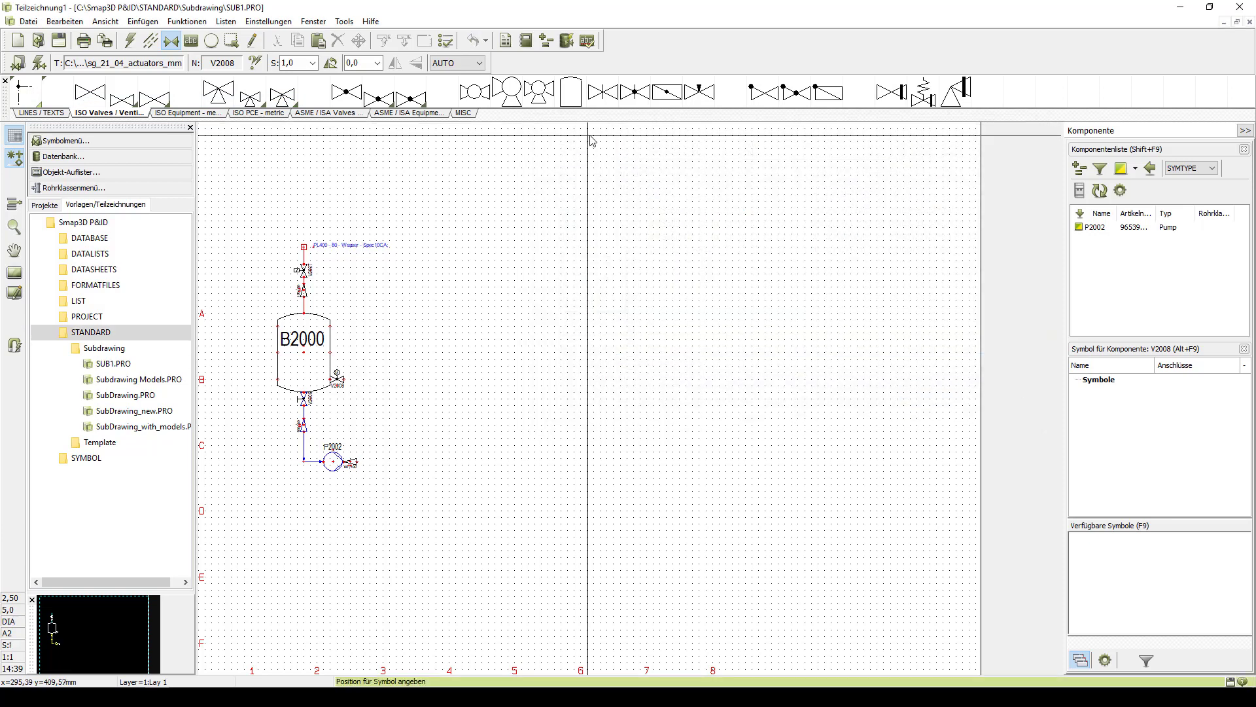
{"action": "left_click", "coordinate": [1250, 22]}
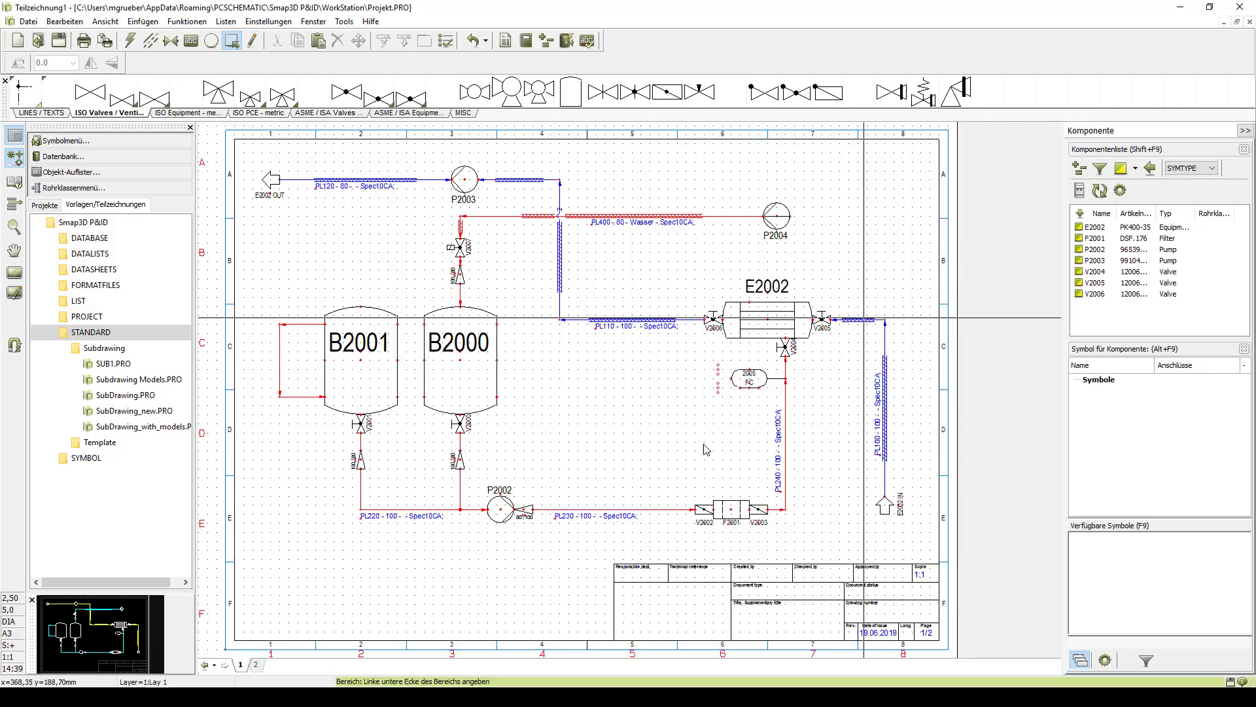
- Place SUB1.PRO on page 2 with renumbered symbols, giving vessel B2002 and pump P2005
{"action": "left_click", "coordinate": [255, 665]}
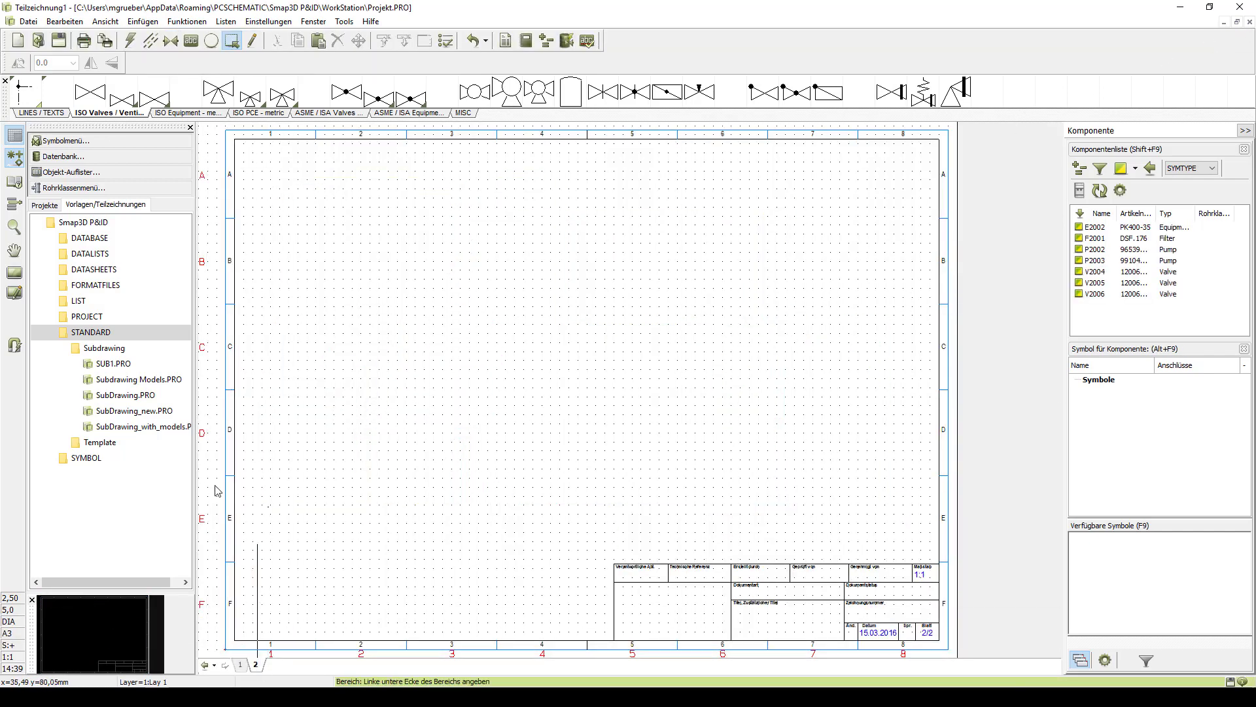
{"action": "left_click", "coordinate": [113, 363]}
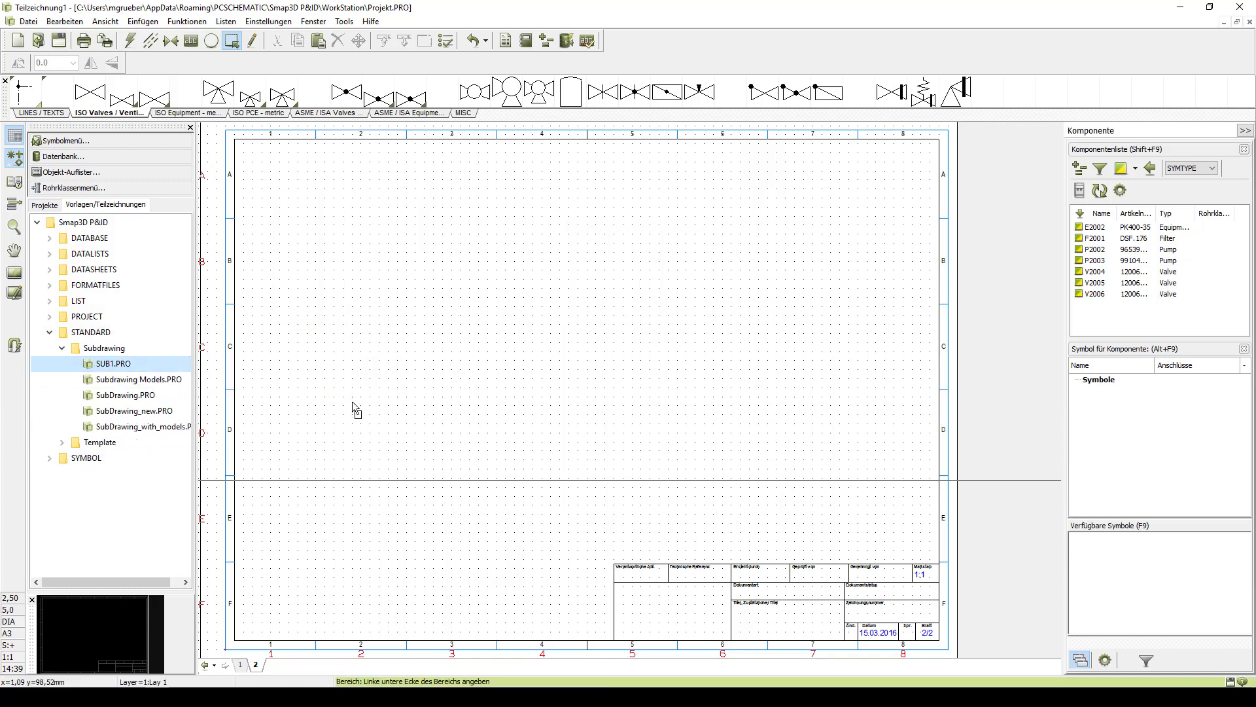
{"action": "left_click", "coordinate": [361, 426]}
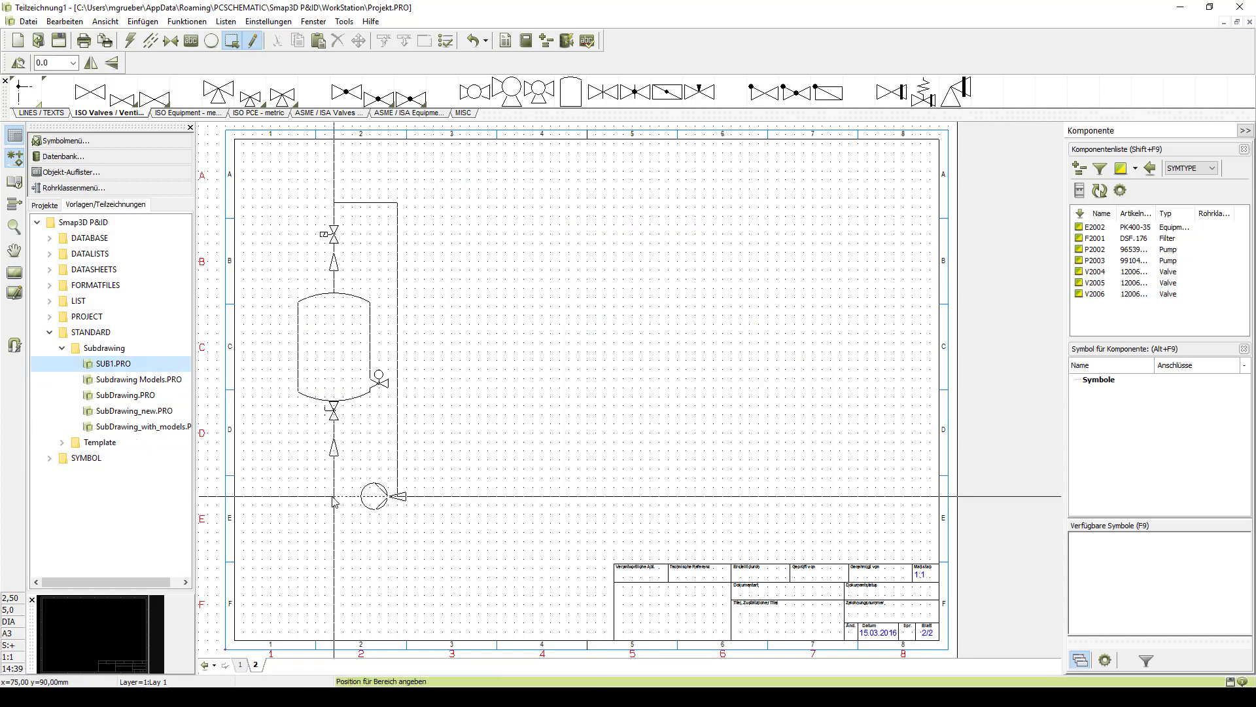
{"action": "left_click", "coordinate": [328, 501]}
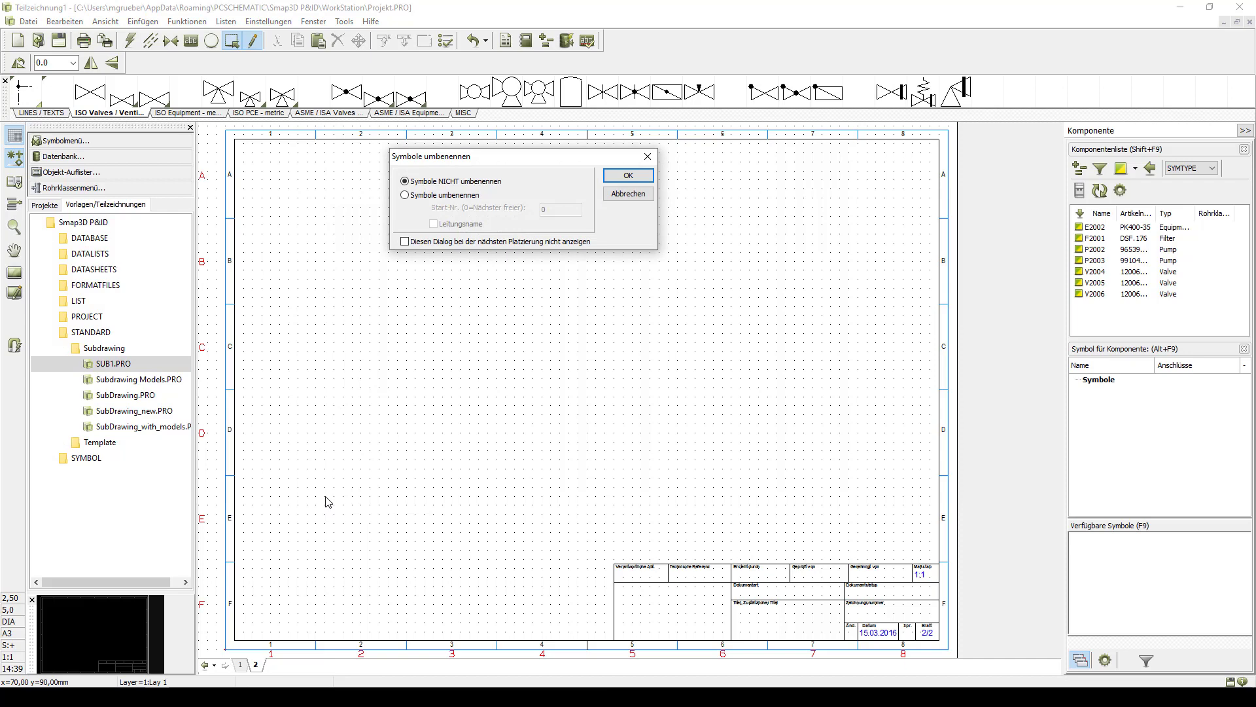
{"action": "left_click", "coordinate": [416, 197]}
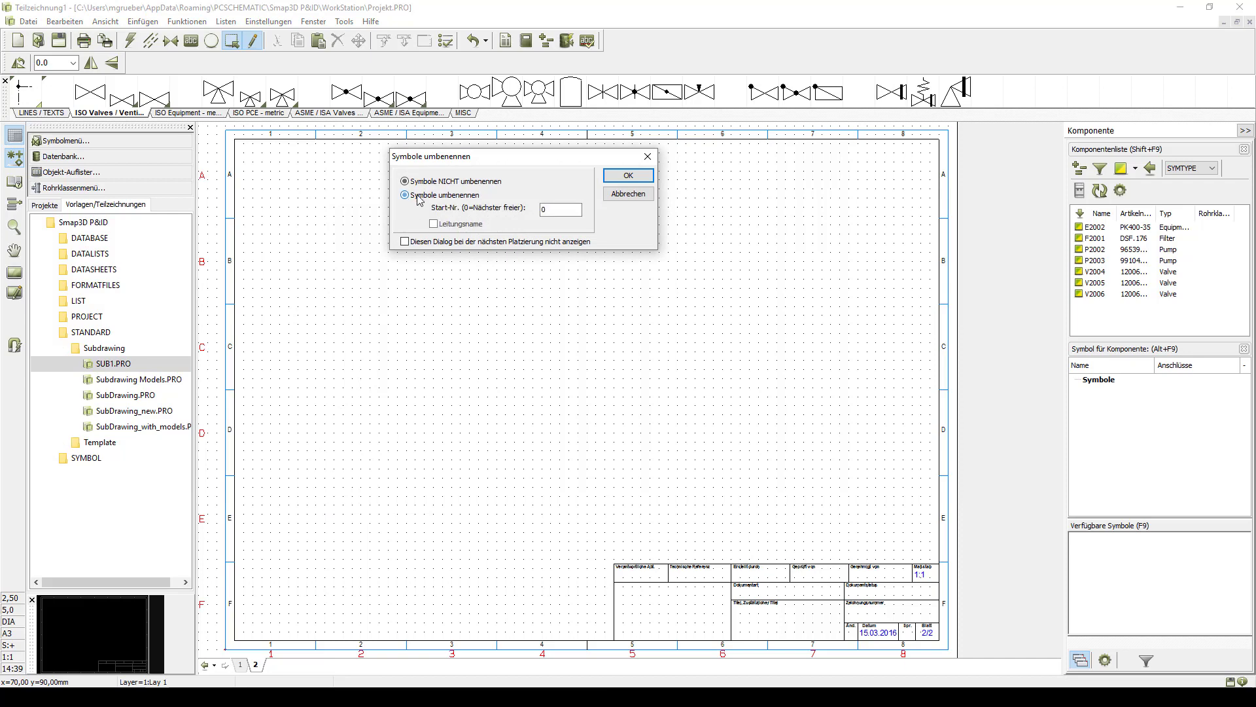
{"action": "left_click", "coordinate": [628, 177]}
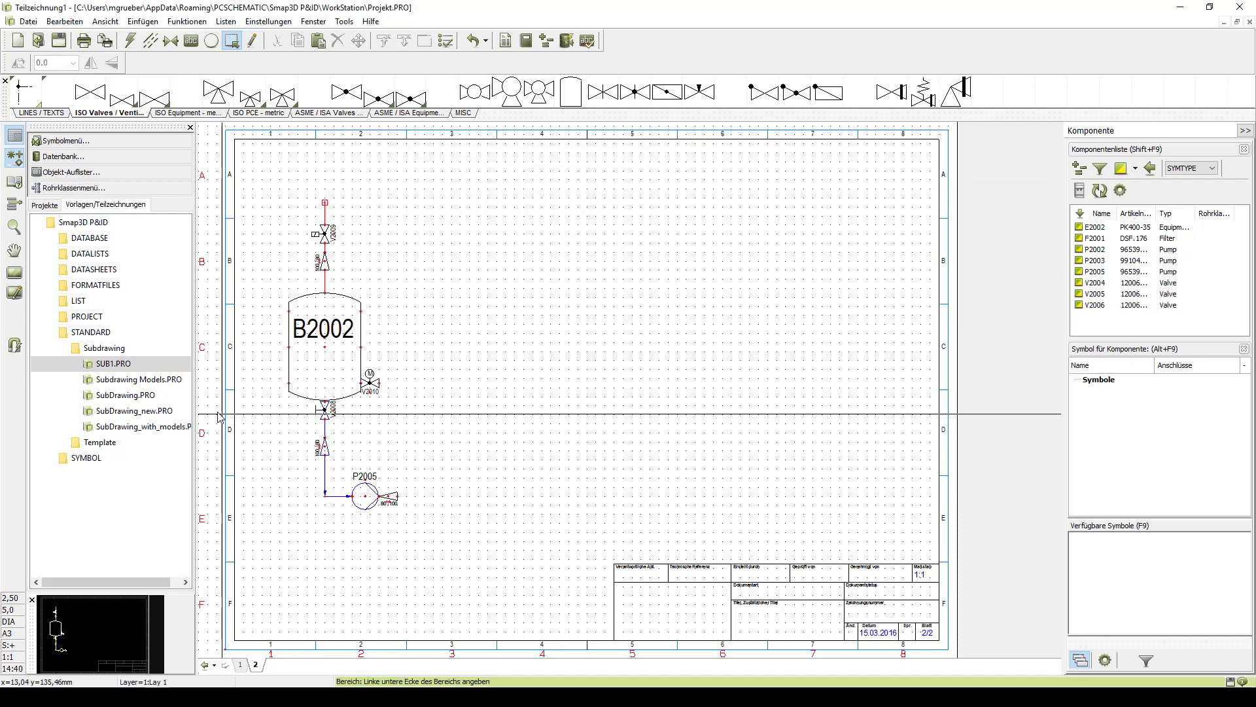
- Reopen SUB1.PRO for editing and replace vessel B2000's name with the placeholder /@1
{"action": "right_click", "coordinate": [111, 367]}
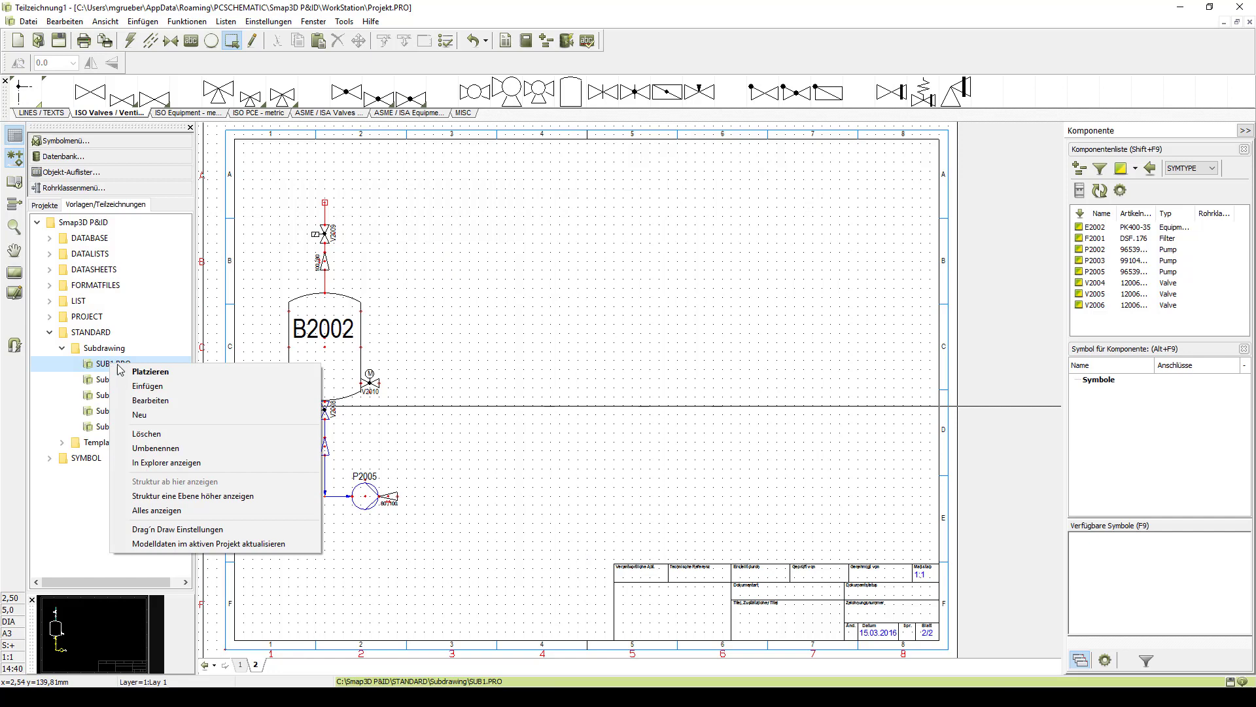
{"action": "left_click", "coordinate": [143, 402]}
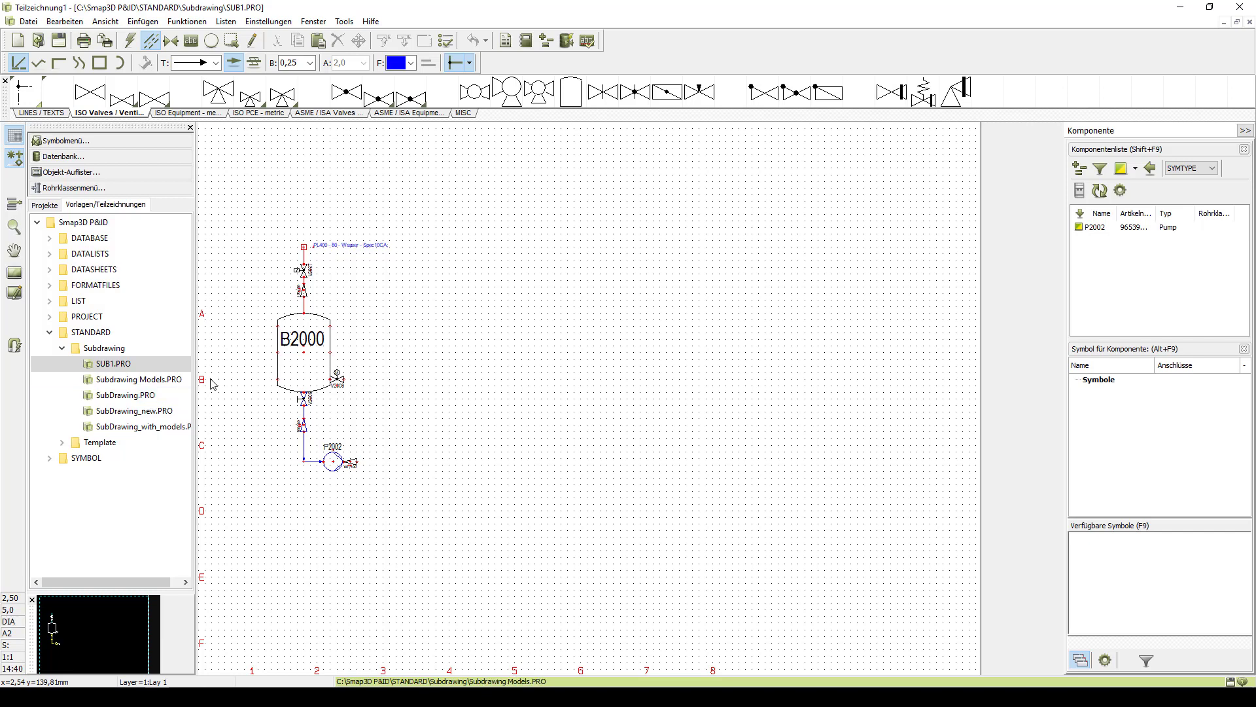
{"action": "double_click", "coordinate": [304, 352]}
{"action": "key", "text": "BackSpace"}
{"action": "key", "text": "BackSpace"}
{"action": "key", "text": "BackSpace"}
{"action": "key", "text": "BackSpace"}
{"action": "key", "text": "BackSpace"}
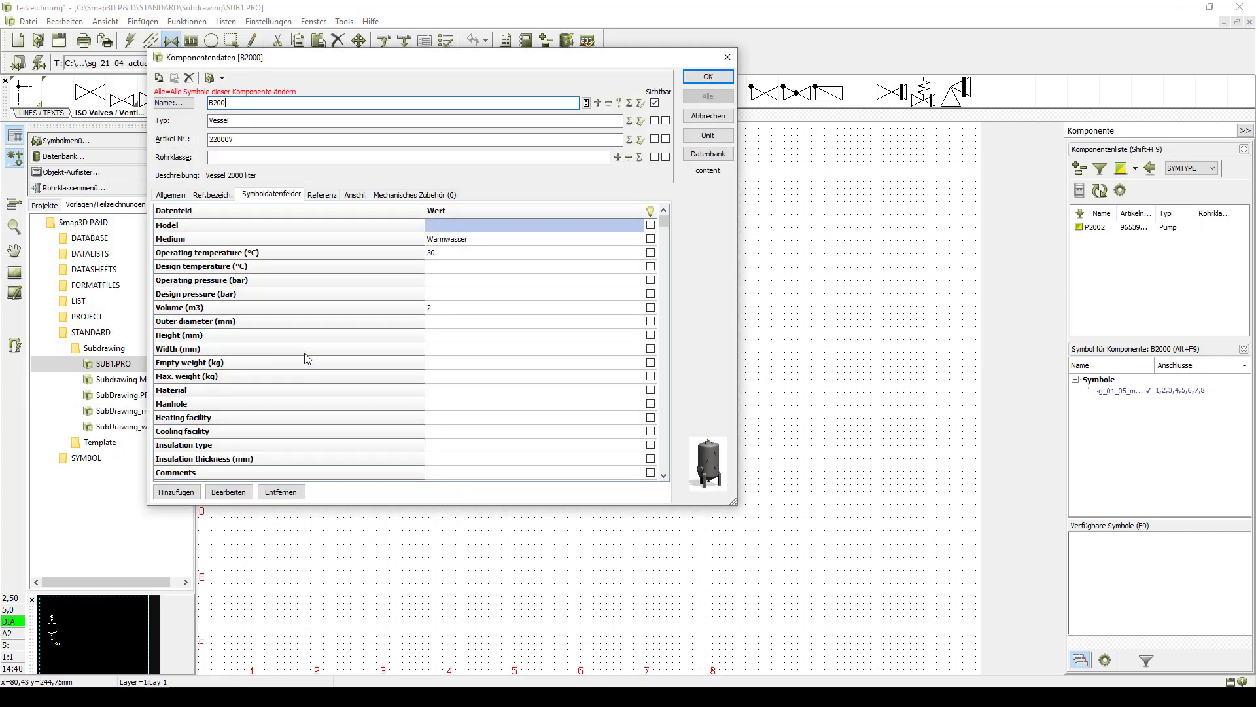
{"action": "type", "text": "/@1"}
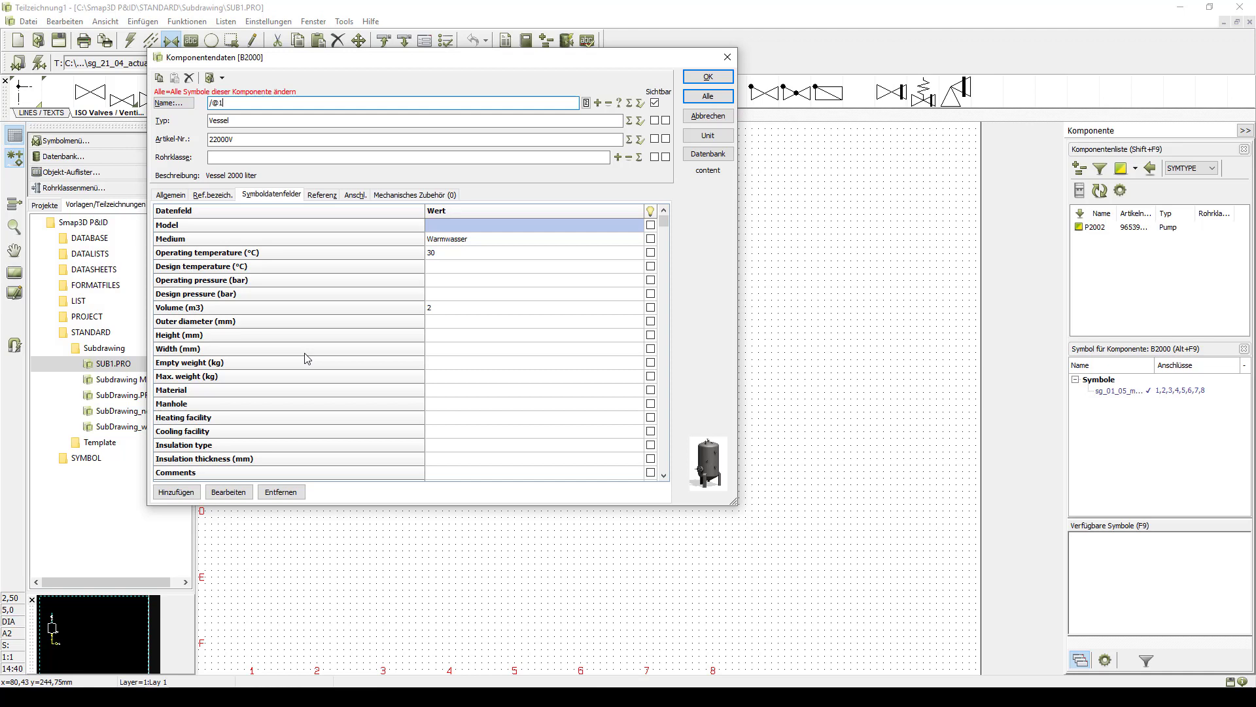
- Set the vessel's article number to /@2, medium to /@3 and operating temperature to /@4
{"action": "left_click", "coordinate": [246, 141]}
{"action": "key", "text": "BackSpace"}
{"action": "key", "text": "BackSpace"}
{"action": "key", "text": "BackSpace"}
{"action": "key", "text": "BackSpace"}
{"action": "key", "text": "BackSpace"}
{"action": "key", "text": "BackSpace"}
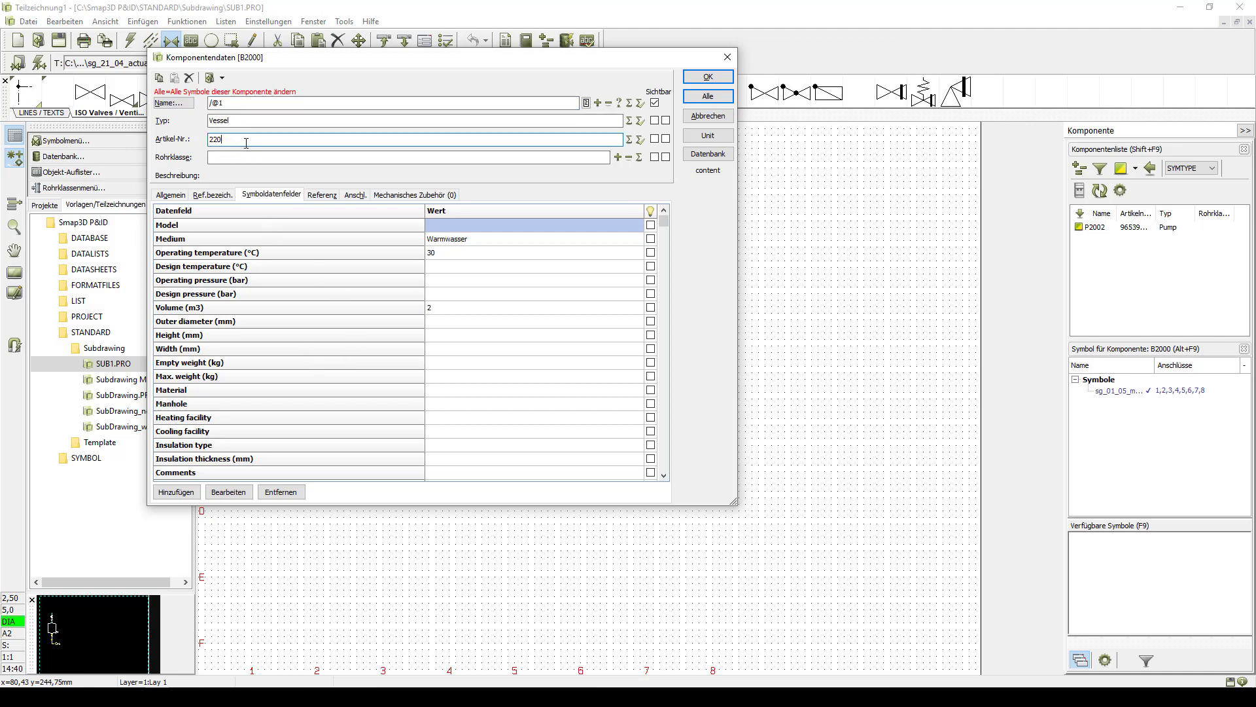
{"action": "type", "text": "/@2"}
{"action": "left_click", "coordinate": [511, 240]}
{"action": "type", "text": "/"}
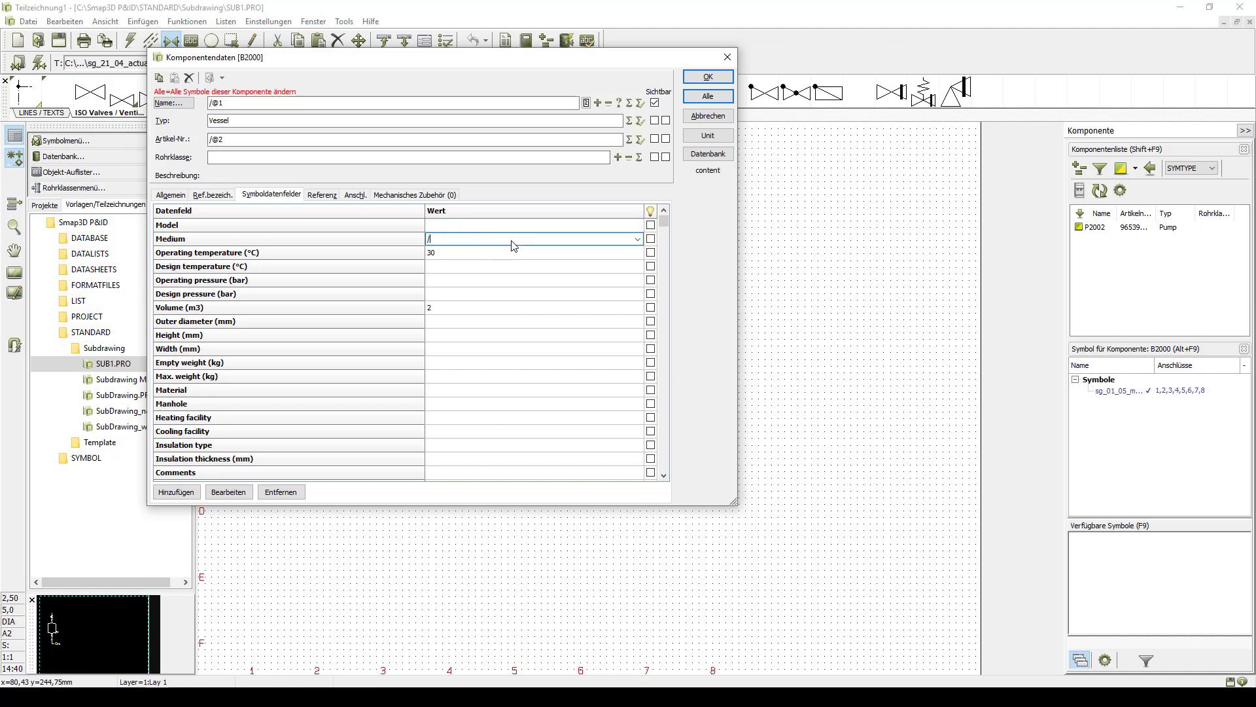
{"action": "type", "text": "@3"}
{"action": "left_click", "coordinate": [490, 255]}
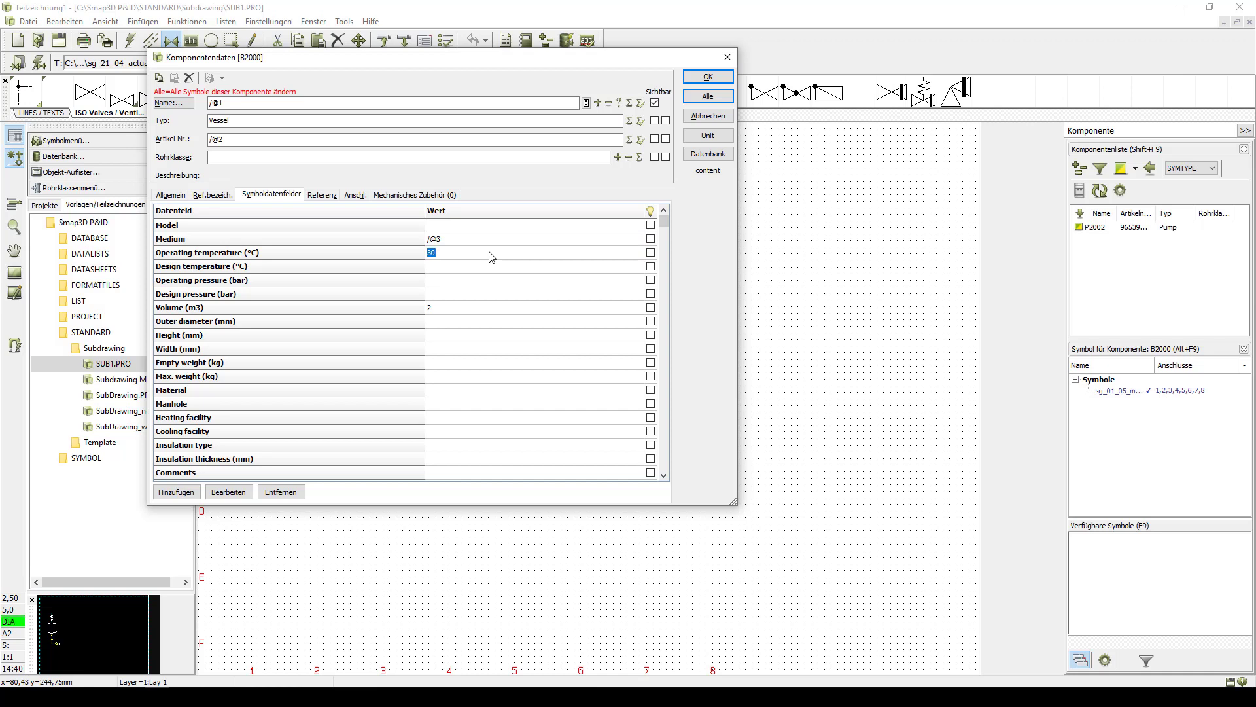
{"action": "type", "text": "/@4"}
{"action": "left_click", "coordinate": [708, 76]}
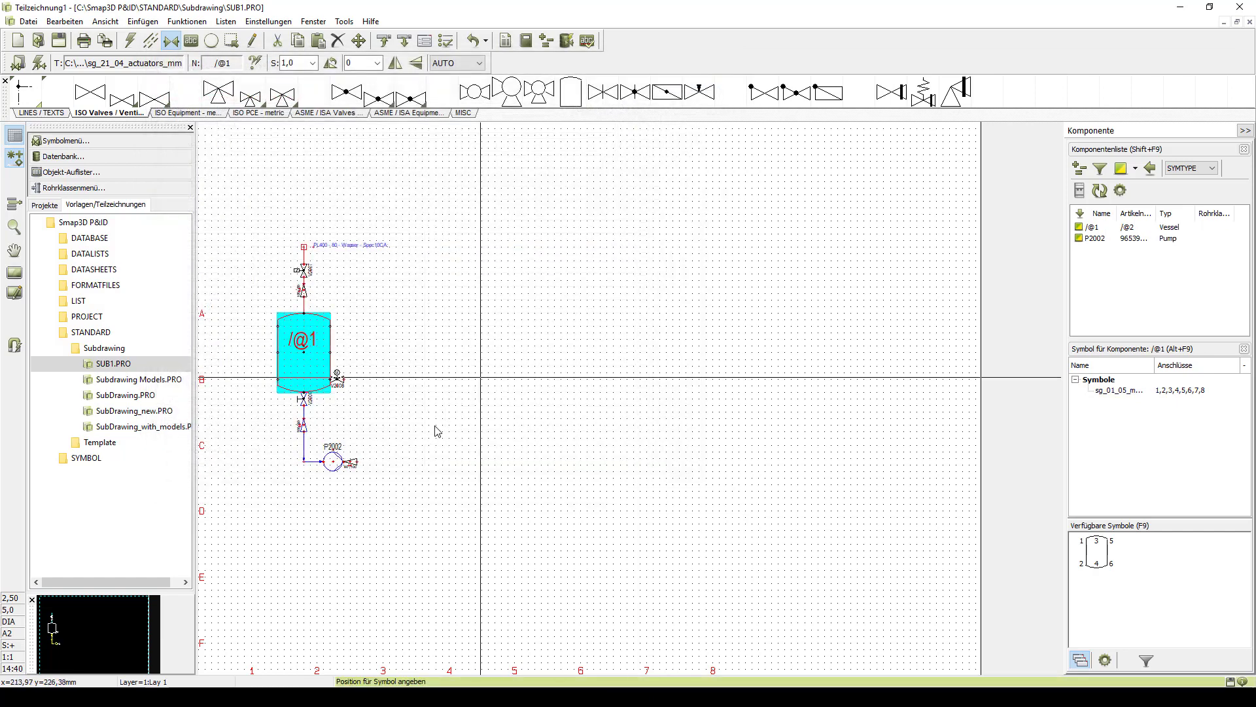
- Rename valve V2008 to the placeholder /@5
{"action": "double_click", "coordinate": [338, 380]}
{"action": "double_click", "coordinate": [219, 103]}
{"action": "type", "text": "/@5"}
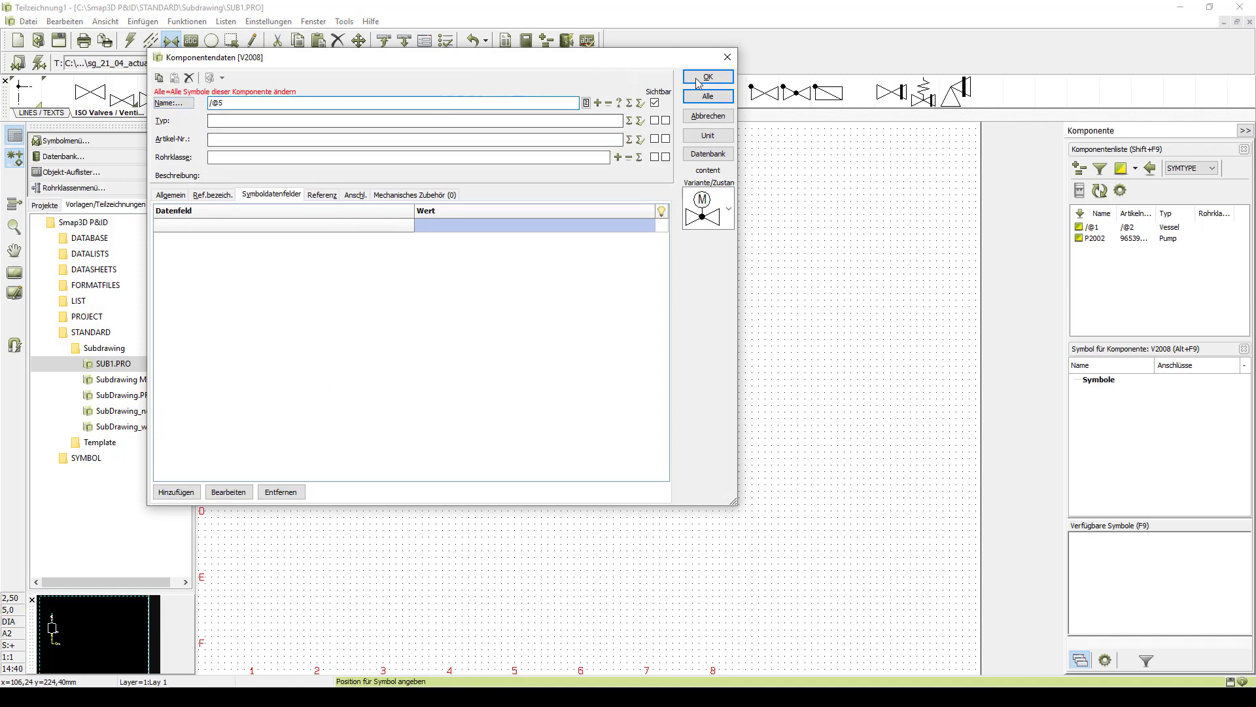
{"action": "left_click", "coordinate": [707, 77]}
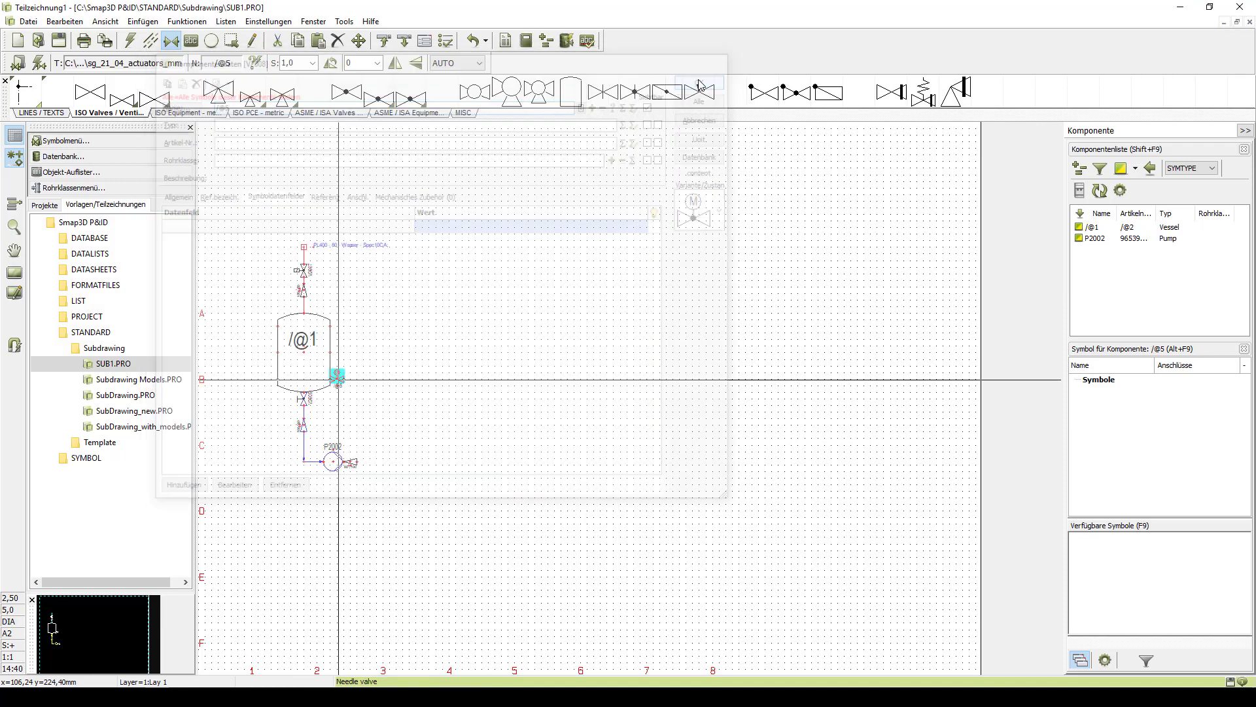
- Generate the subdrawing's variable list with Erstellt Variablenlisten in (Teil-)Zeichnungen
{"action": "left_click", "coordinate": [344, 21]}
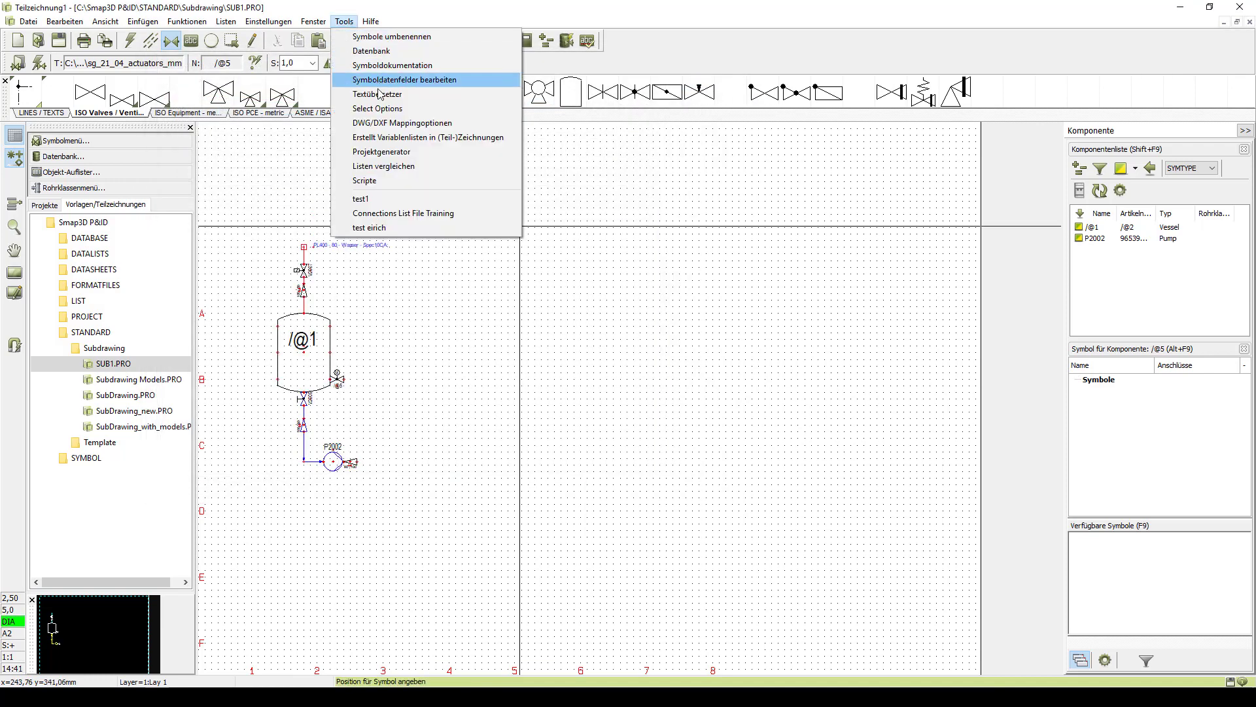
{"action": "left_click", "coordinate": [385, 139]}
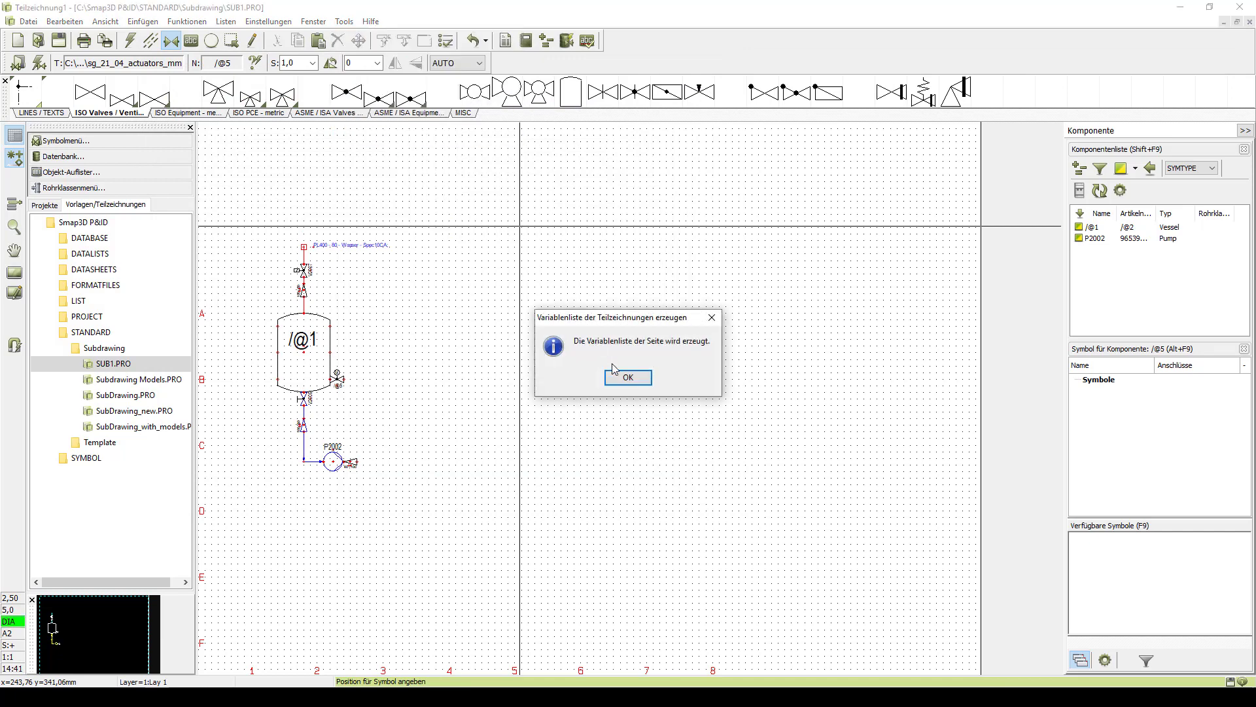
{"action": "left_click", "coordinate": [616, 374]}
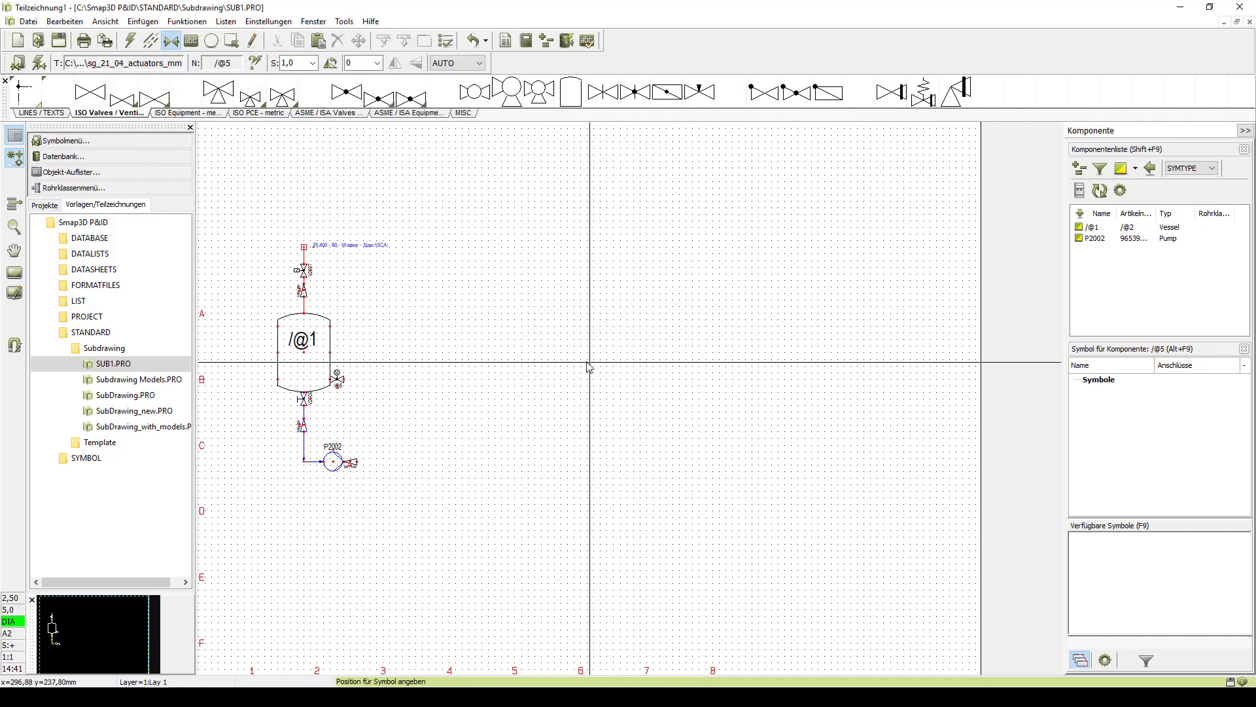
{"action": "right_click", "coordinate": [588, 366]}
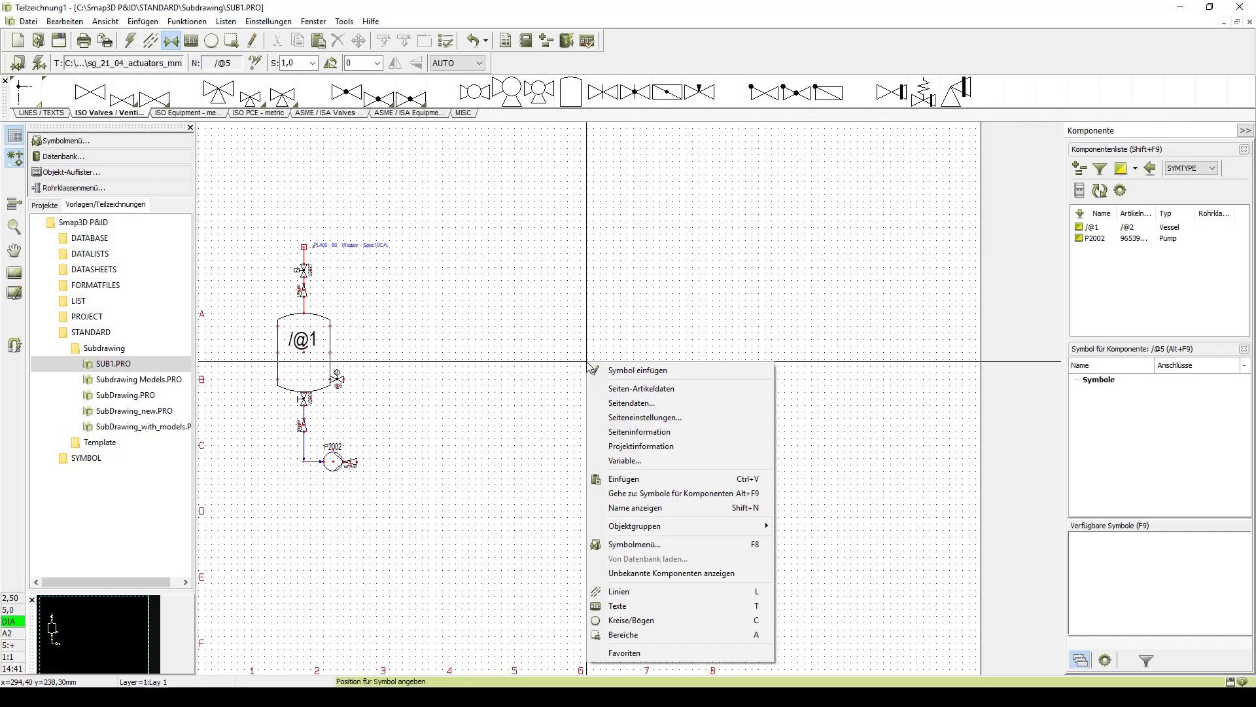
- Enlarge the subdrawing's variable table and add two models named Wasser and Öl
{"action": "left_click", "coordinate": [624, 460]}
{"action": "left_click_drag", "start_coordinate": [661, 299], "coordinate": [873, 353]}
{"action": "left_click", "coordinate": [846, 245]}
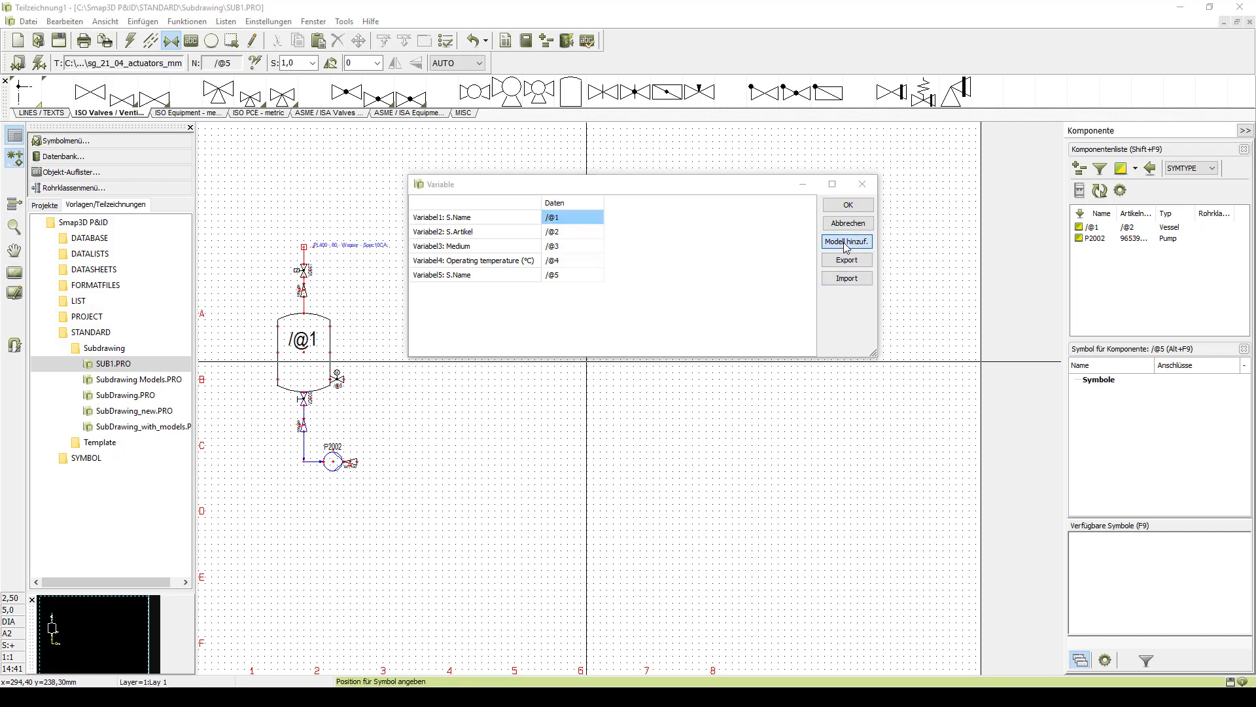
{"action": "type", "text": "Wasser"}
{"action": "key", "text": "Return"}
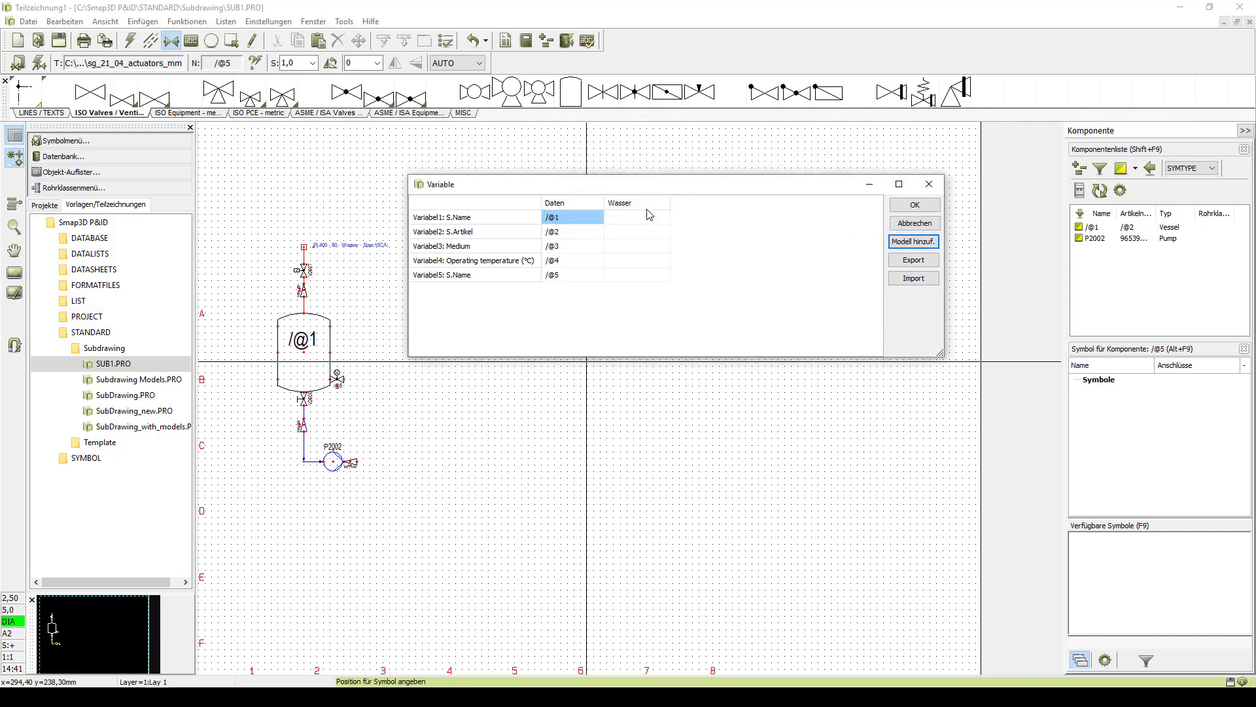
{"action": "left_click", "coordinate": [918, 248]}
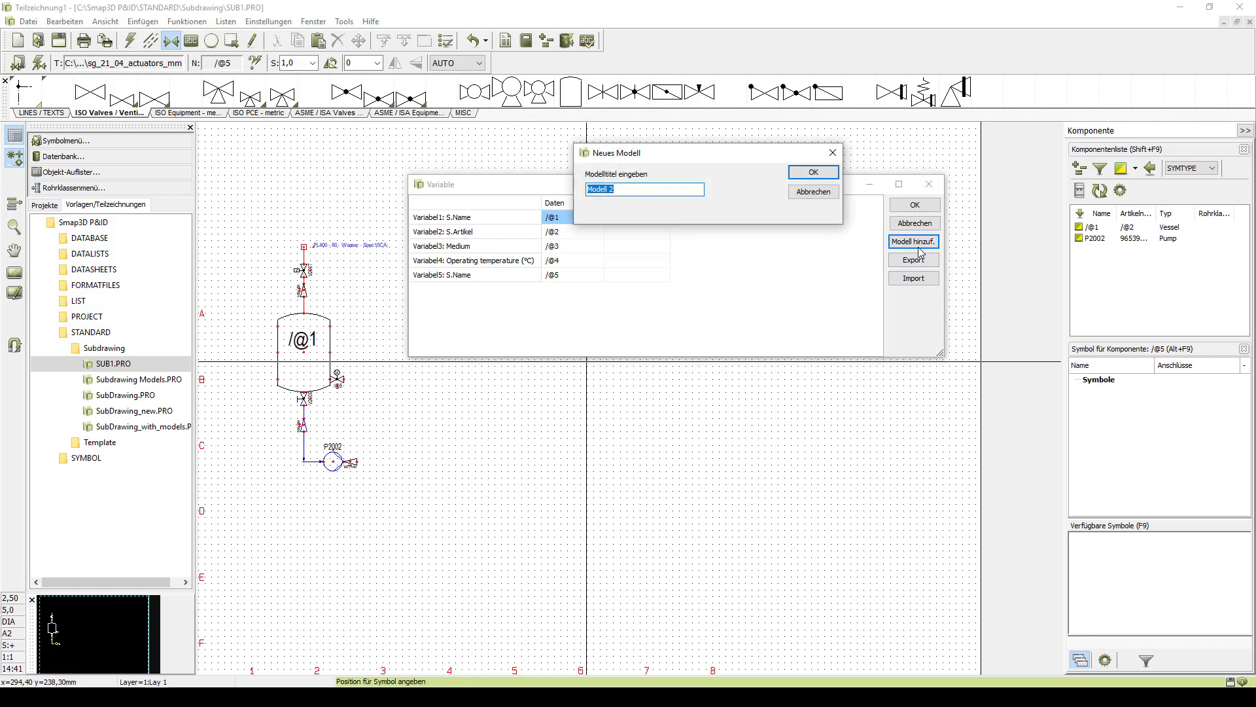
{"action": "key", "text": "BackSpace"}
{"action": "type", "text": "l"}
{"action": "key", "text": "Return"}
- Enter B1000/B2000 for Variable1 and 22000V/25006V for Variable2 under Wasser and Öl
{"action": "left_click", "coordinate": [619, 218]}
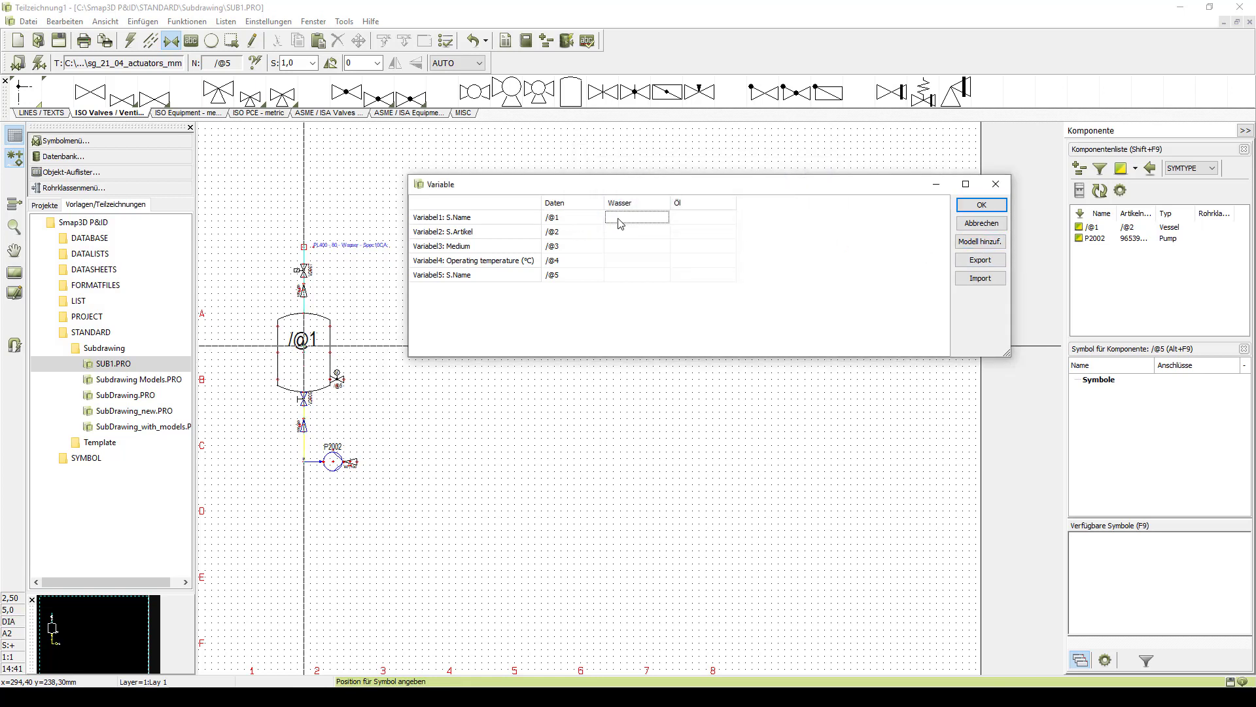
{"action": "type", "text": "B1000"}
{"action": "left_click", "coordinate": [697, 217]}
{"action": "type", "text": "B2000"}
{"action": "left_click", "coordinate": [636, 233]}
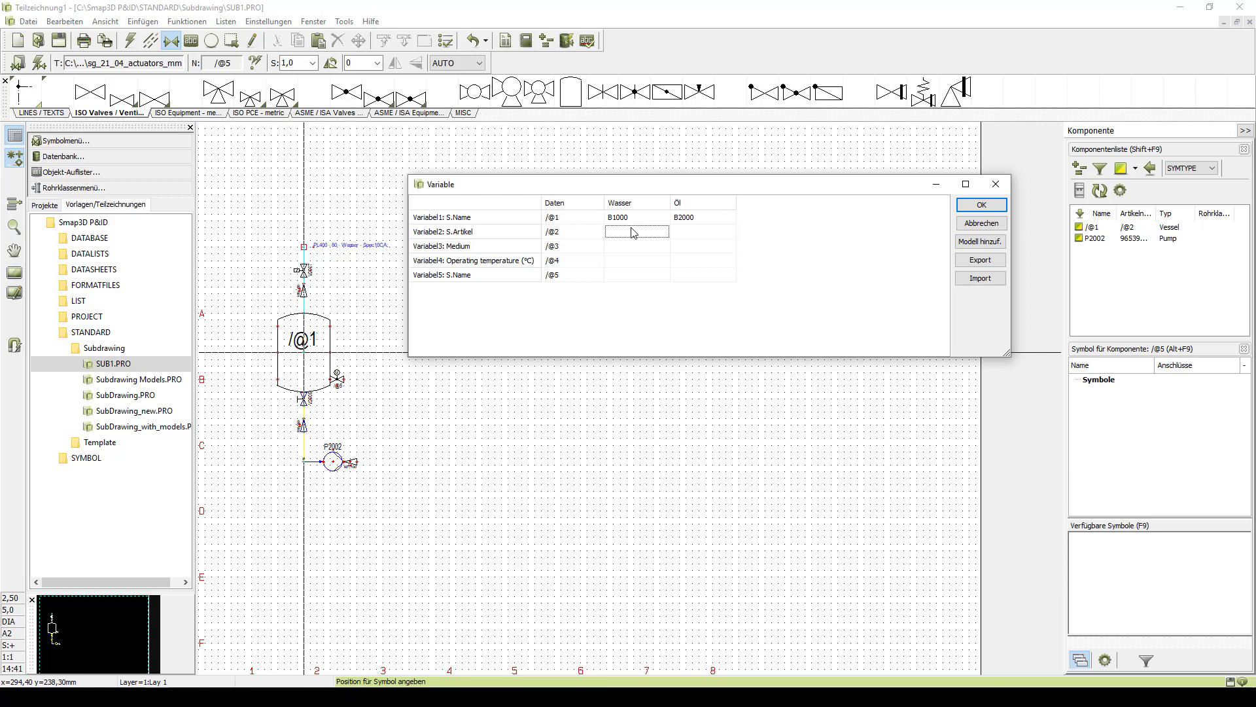
{"action": "type", "text": "22000V"}
{"action": "left_click", "coordinate": [678, 230]}
{"action": "type", "text": "2"}
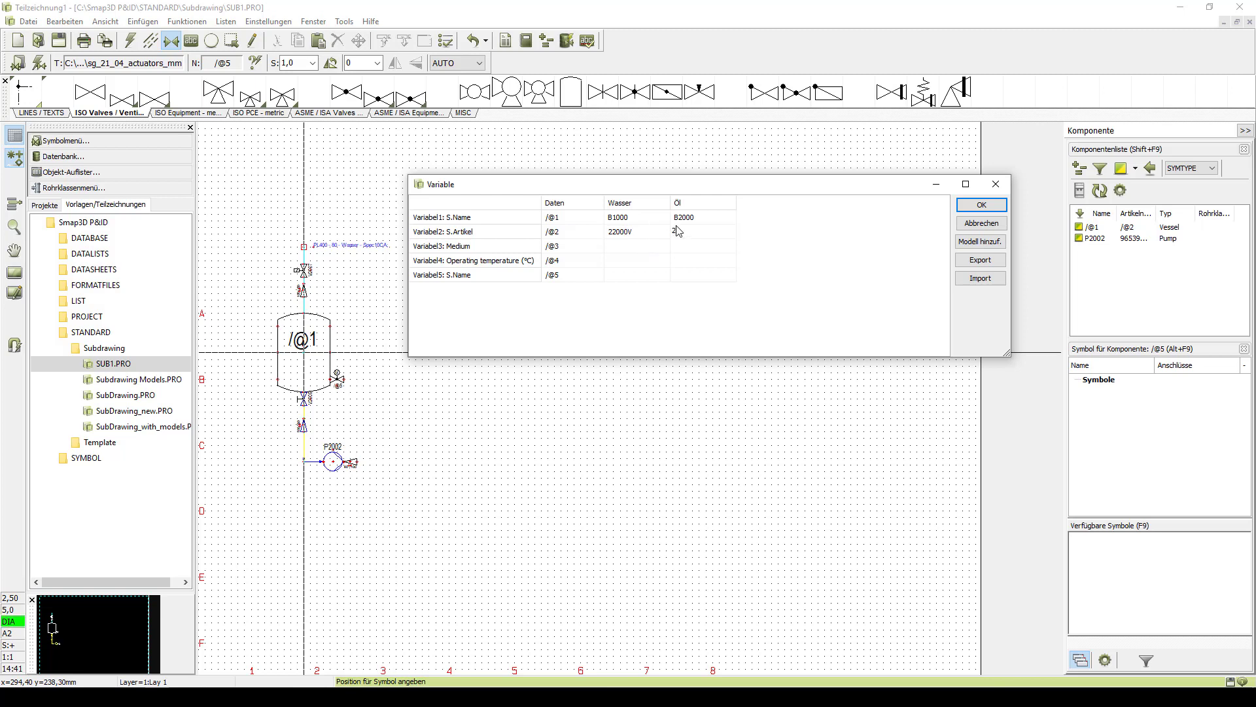
{"action": "type", "text": "2006V"}
- Enter Wasser/Öl for Variable3, 30/70 for Variable4, fill Variable5, and accept the table
{"action": "left_click", "coordinate": [630, 247]}
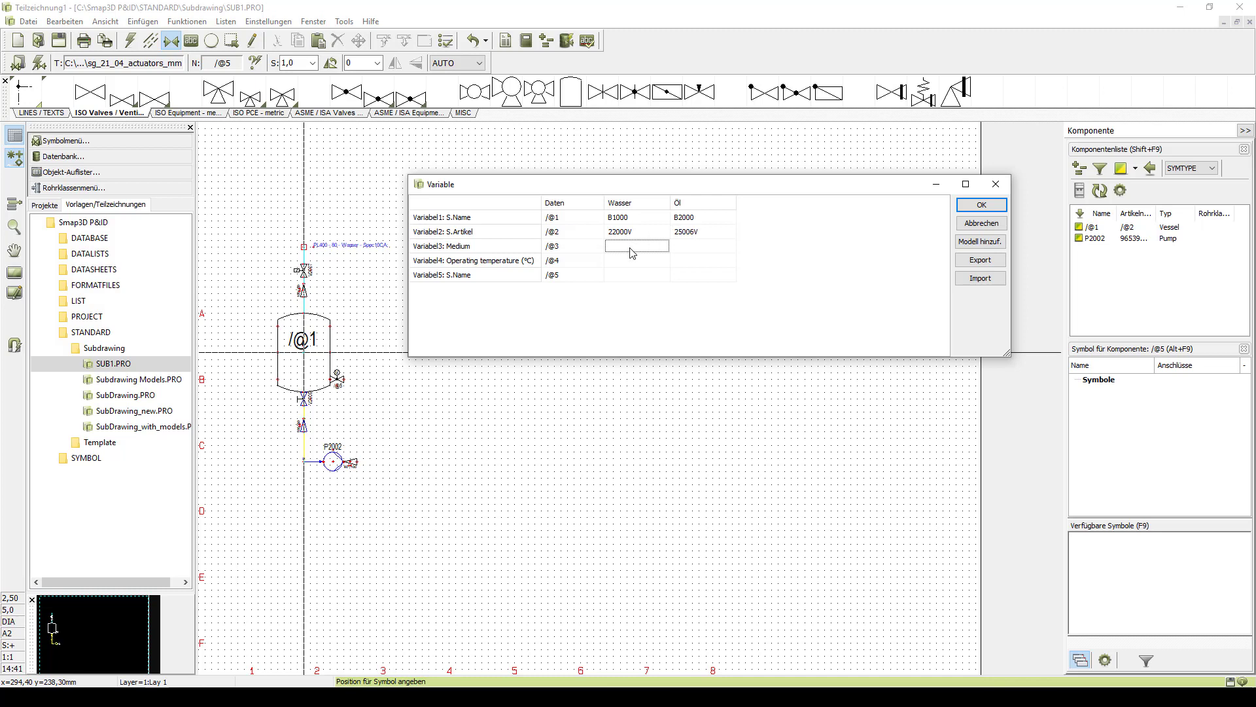
{"action": "type", "text": "Wasser"}
{"action": "left_click", "coordinate": [677, 248]}
{"action": "type", "text": "Öl"}
{"action": "left_click", "coordinate": [639, 262]}
{"action": "left_click", "coordinate": [632, 280]}
{"action": "type", "text": "V2008"}
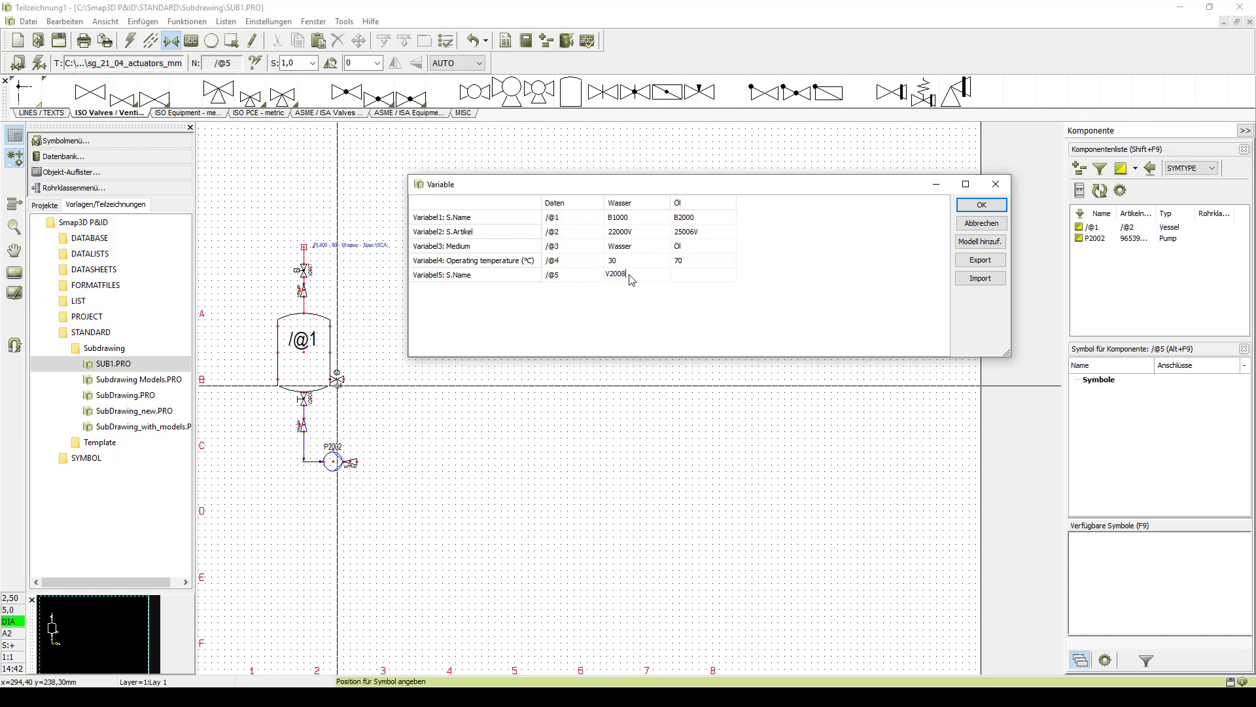
{"action": "left_click", "coordinate": [681, 280]}
{"action": "left_click", "coordinate": [980, 205]}
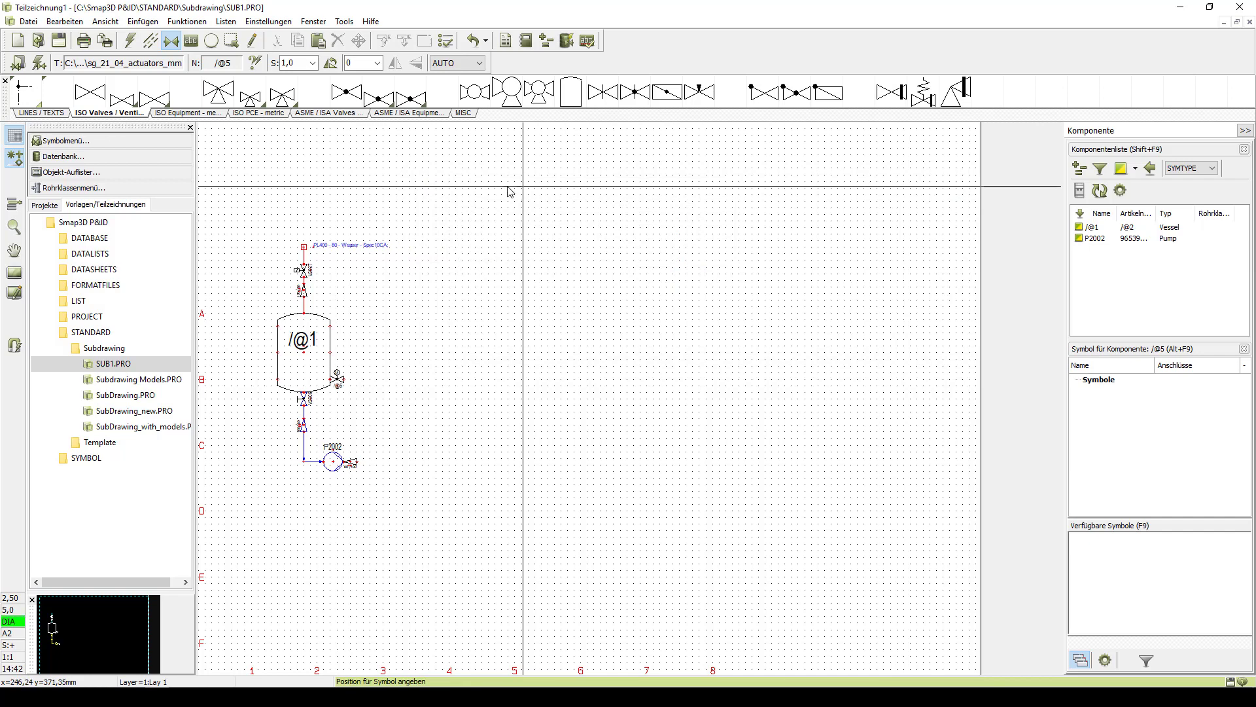
- Save the subdrawing as SUB2 via Speichern unter and close its window
{"action": "left_click", "coordinate": [36, 24]}
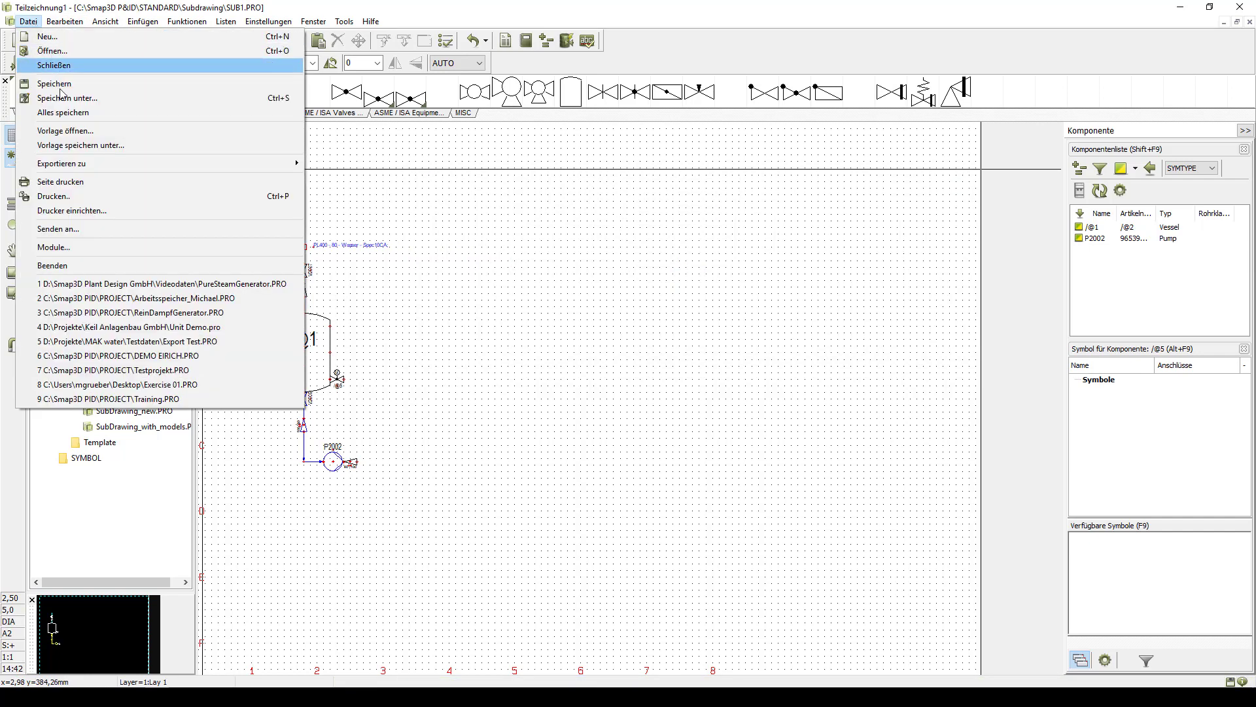
{"action": "left_click", "coordinate": [62, 104]}
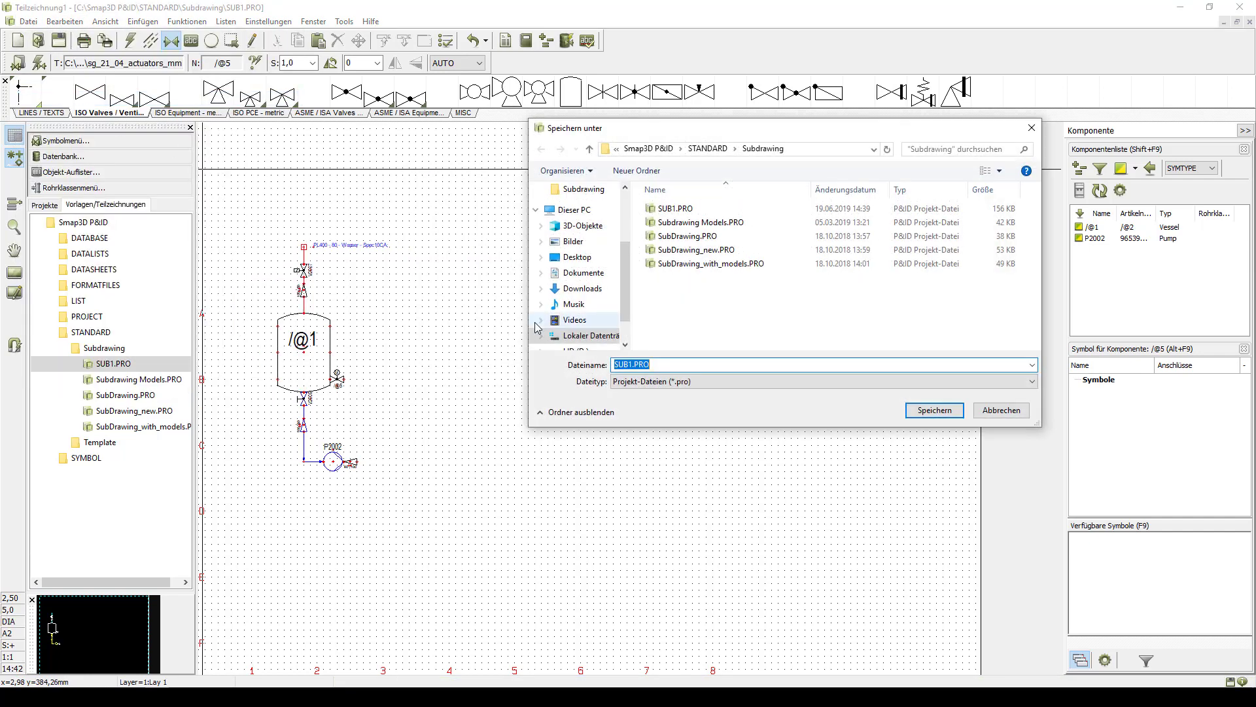
{"action": "type", "text": "SUB2"}
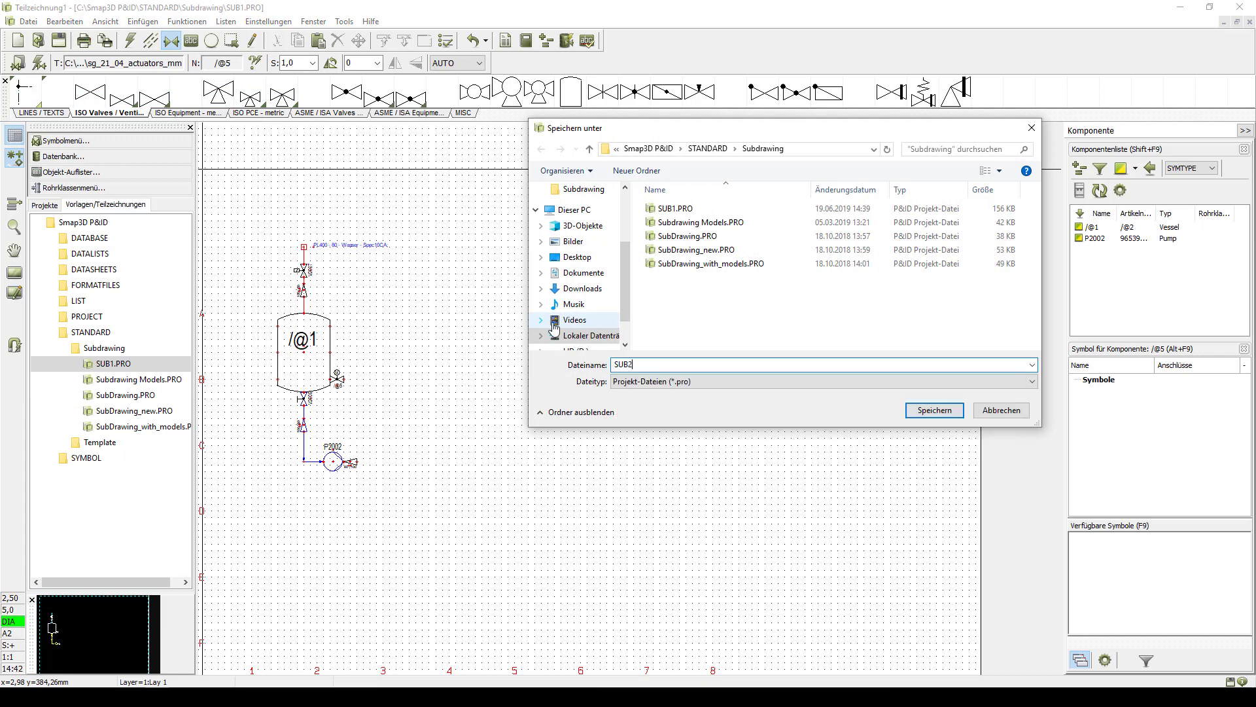
{"action": "left_click", "coordinate": [925, 412]}
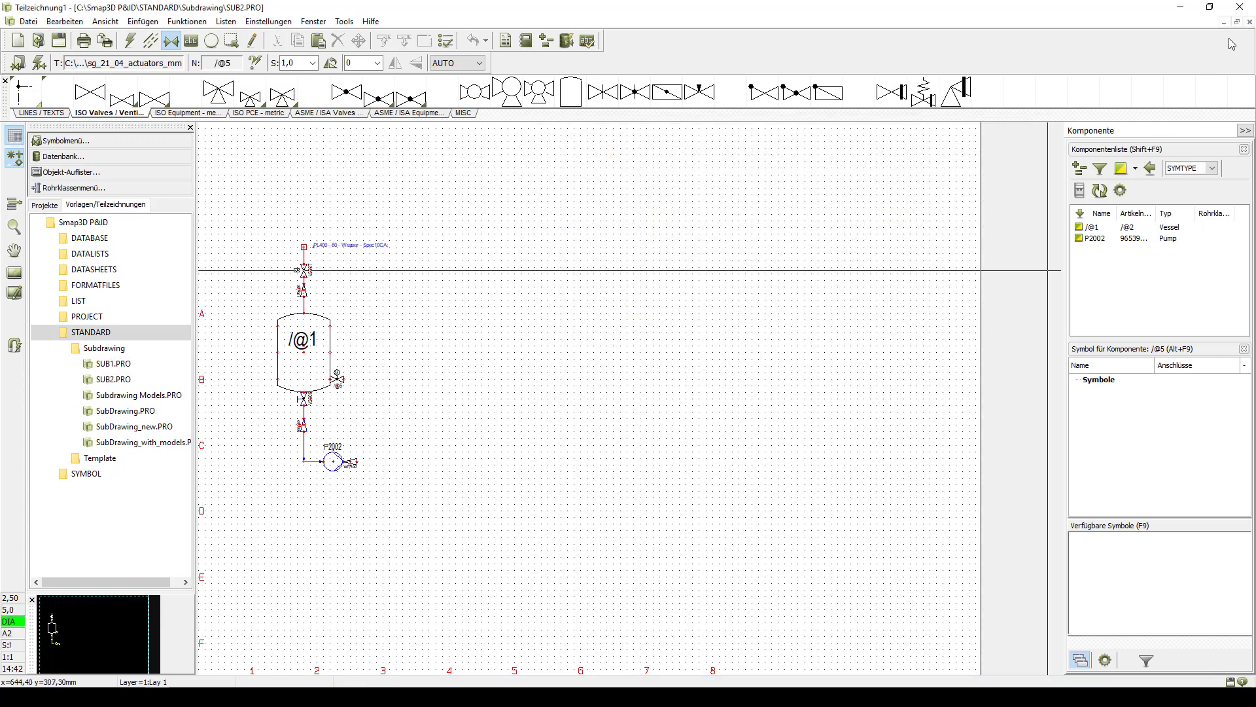
{"action": "left_click", "coordinate": [1249, 23]}
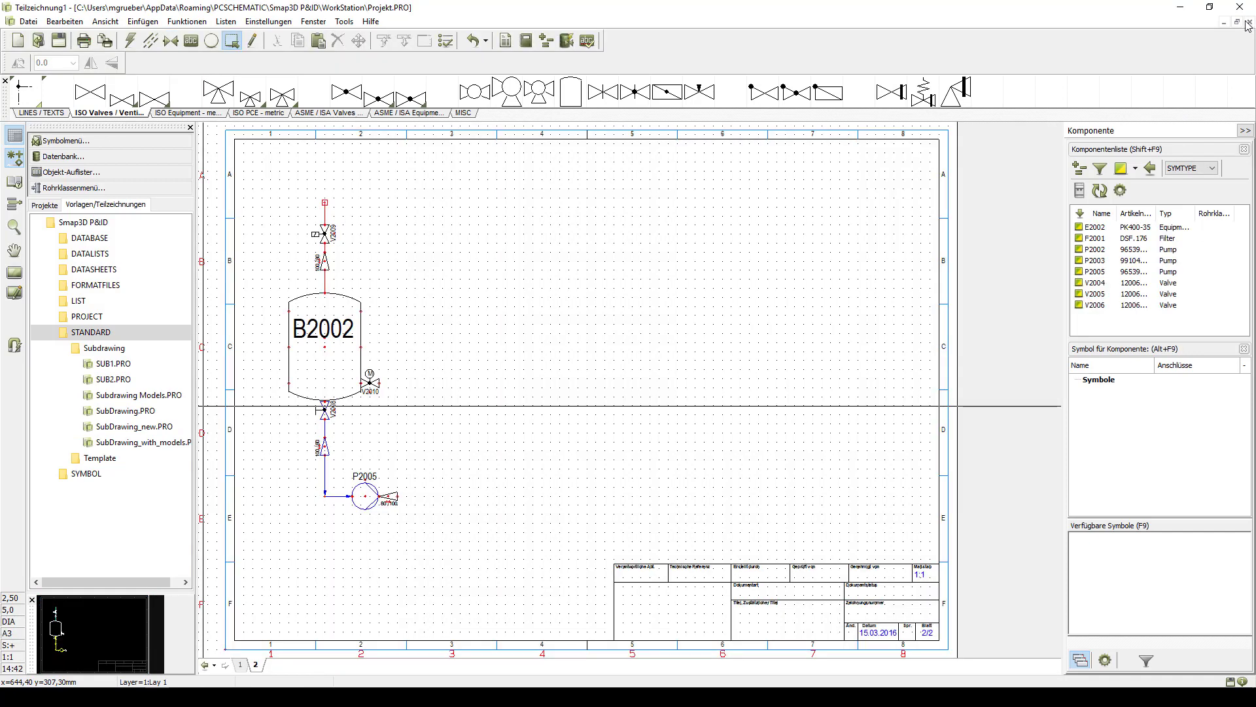
- Place a SUB2 copy right of B2002 using the Wasser model, giving vessel B1000 and pump P2006
{"action": "left_click_drag", "start_coordinate": [89, 380], "coordinate": [423, 404]}
{"action": "left_click", "coordinate": [539, 368]}
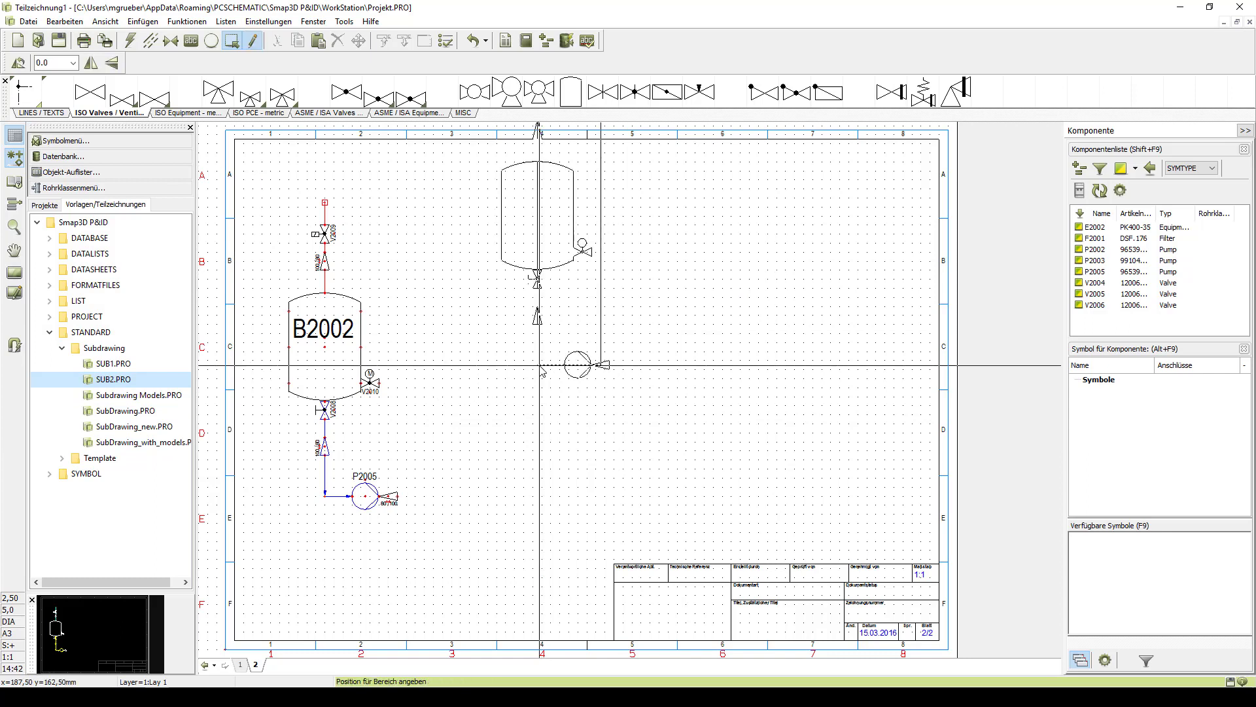
{"action": "left_click", "coordinate": [522, 489]}
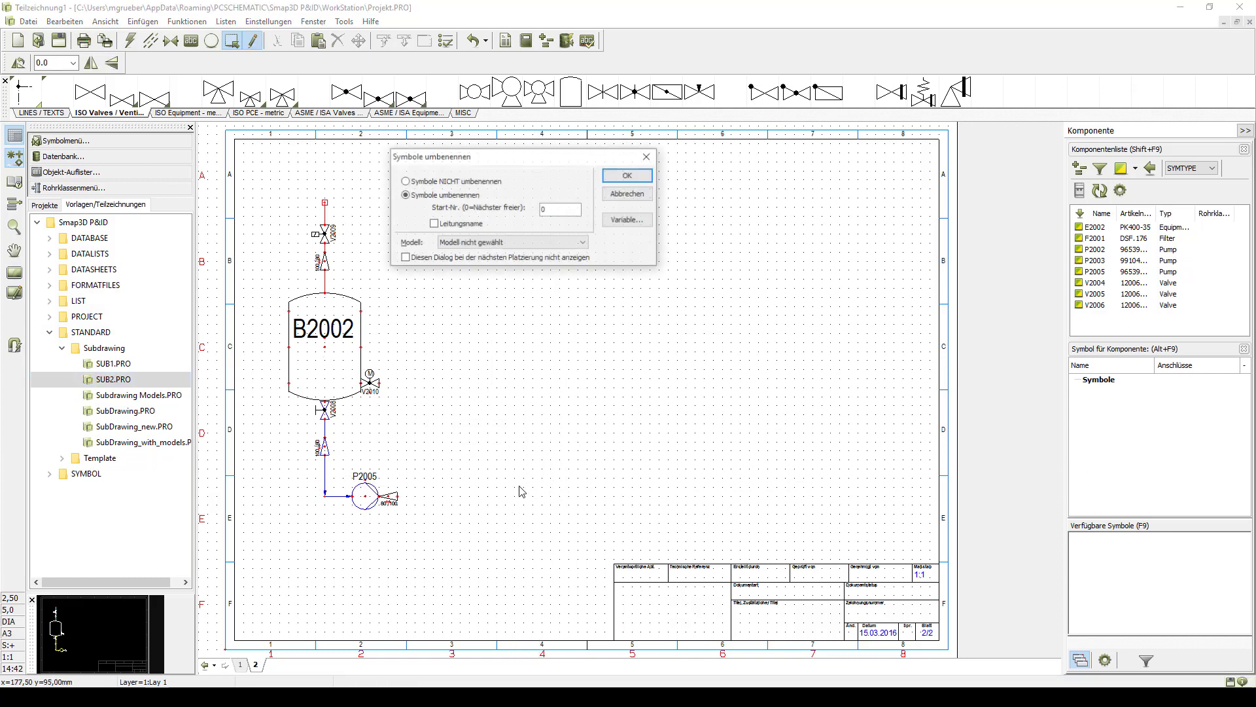
{"action": "left_click", "coordinate": [583, 243]}
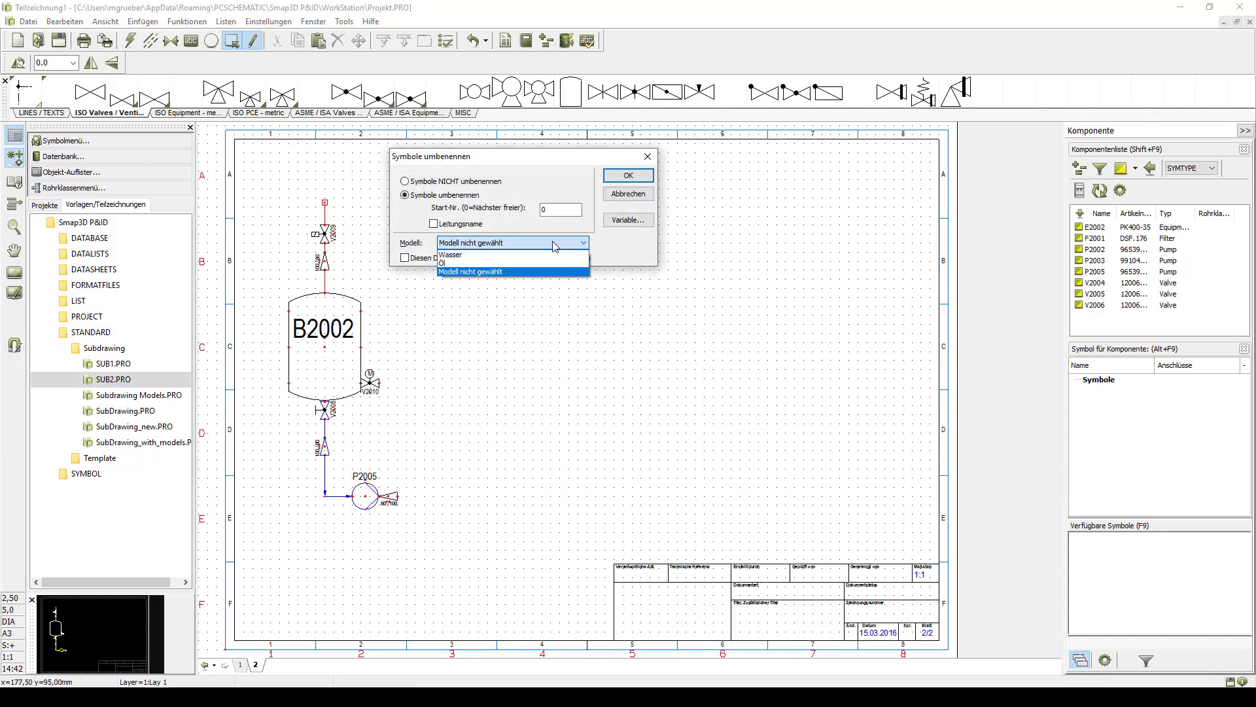
{"action": "left_click", "coordinate": [520, 259]}
{"action": "left_click", "coordinate": [626, 176]}
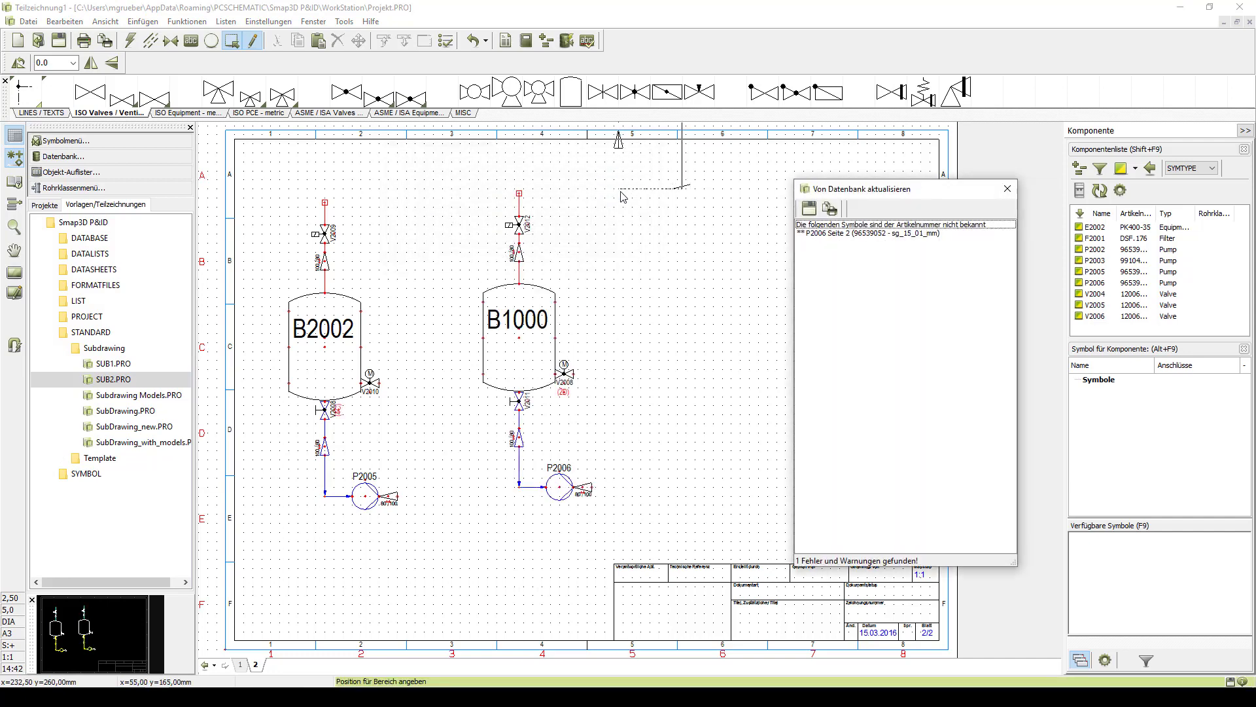
{"action": "left_click", "coordinate": [1008, 188]}
{"action": "left_click", "coordinate": [113, 382]}
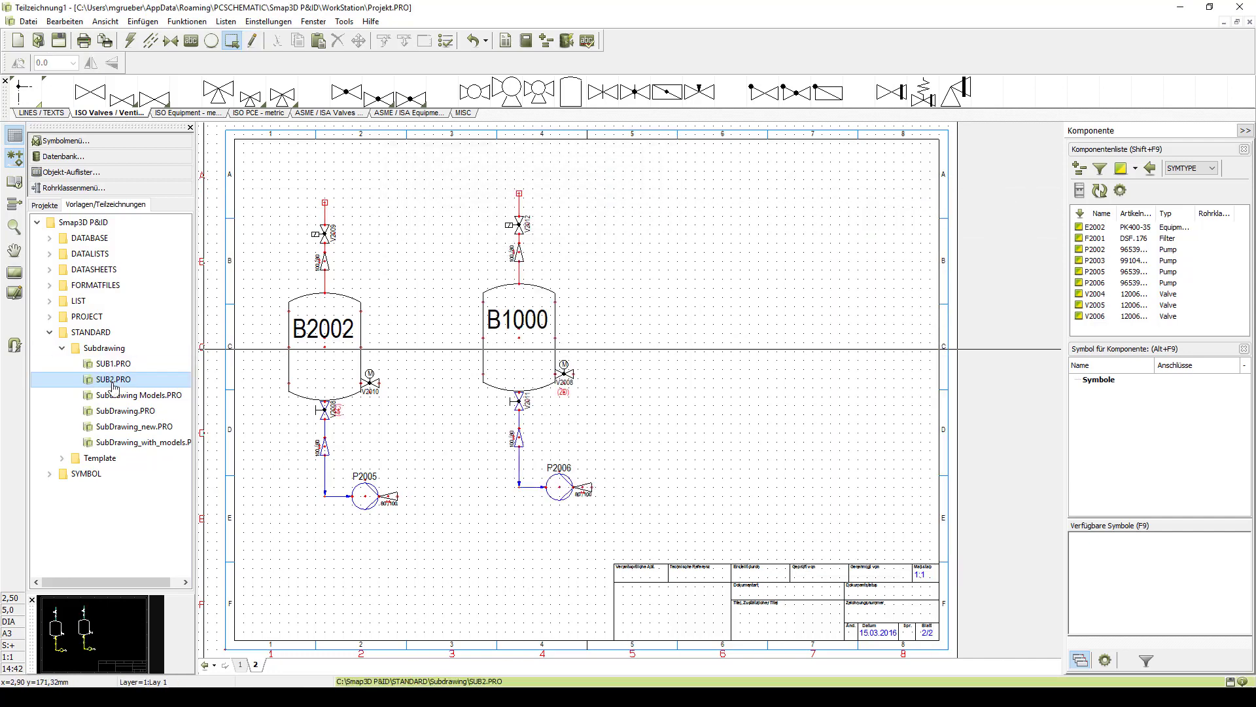
{"action": "left_click_drag", "start_coordinate": [105, 383], "coordinate": [293, 413]}
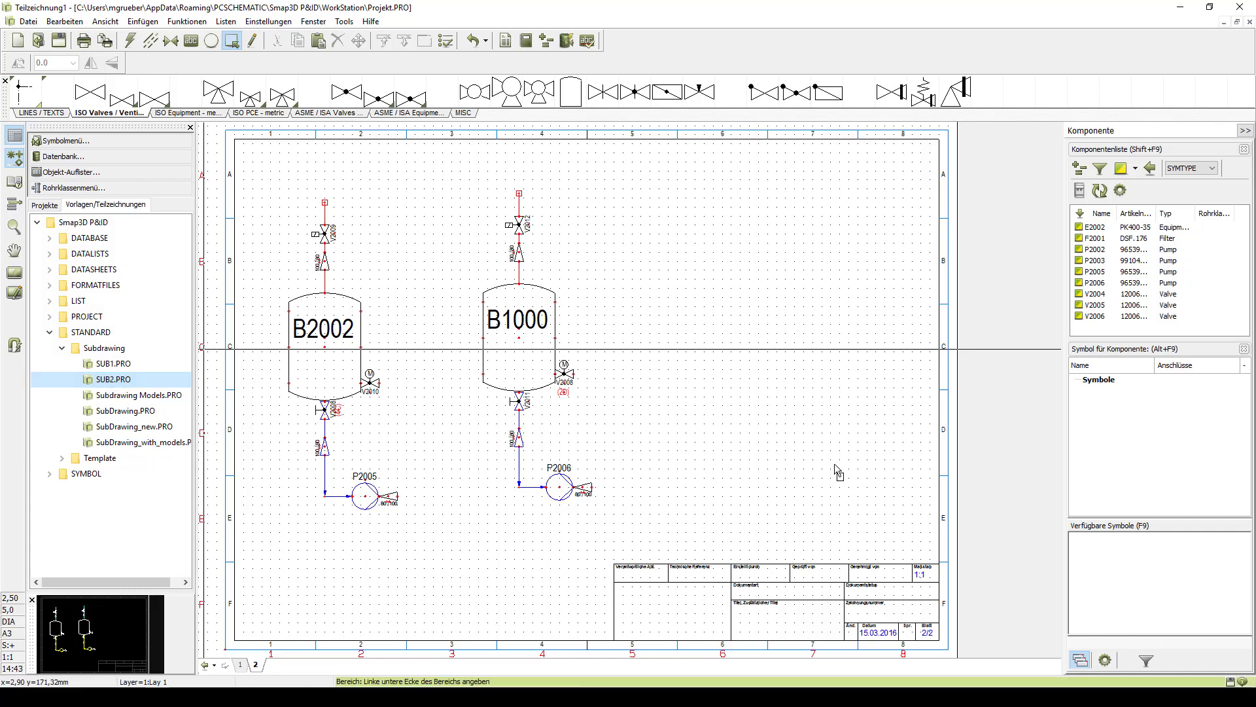
- Place a second SUB2 copy right of B1000 using the Öl model, giving vessel B2000 and pump P2007
{"action": "left_click", "coordinate": [719, 502]}
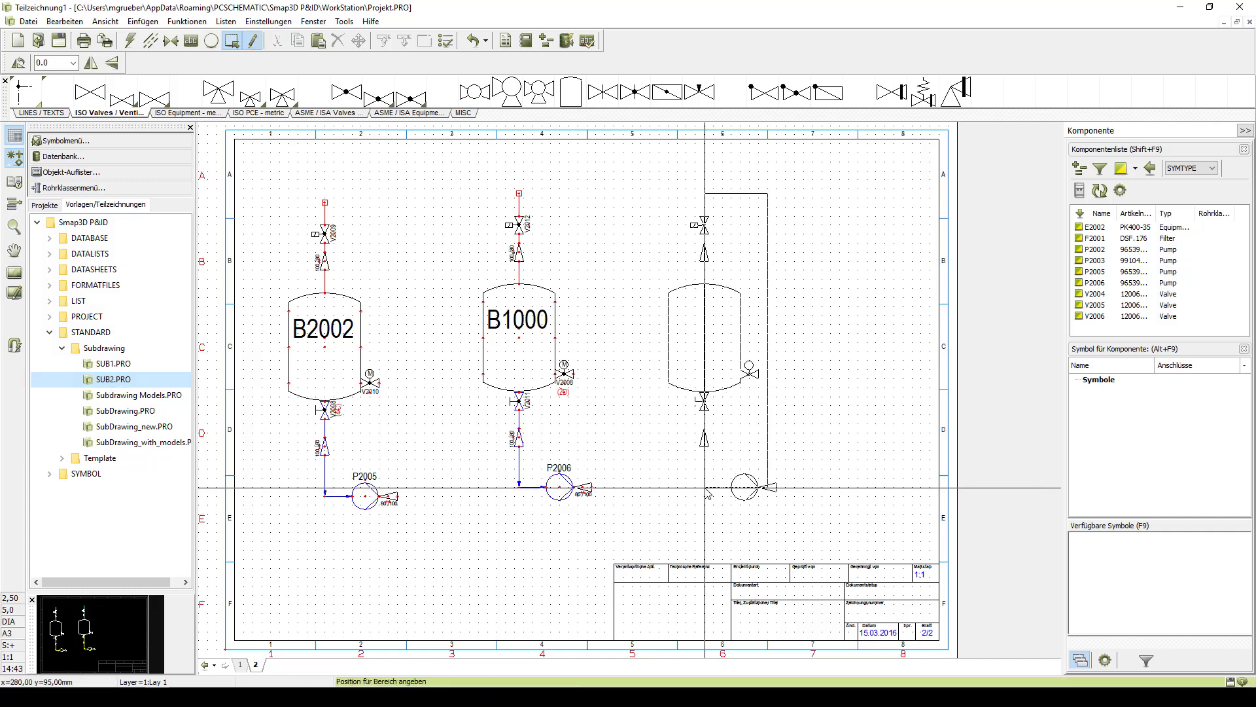
{"action": "left_click", "coordinate": [705, 490]}
{"action": "left_click", "coordinate": [583, 243]}
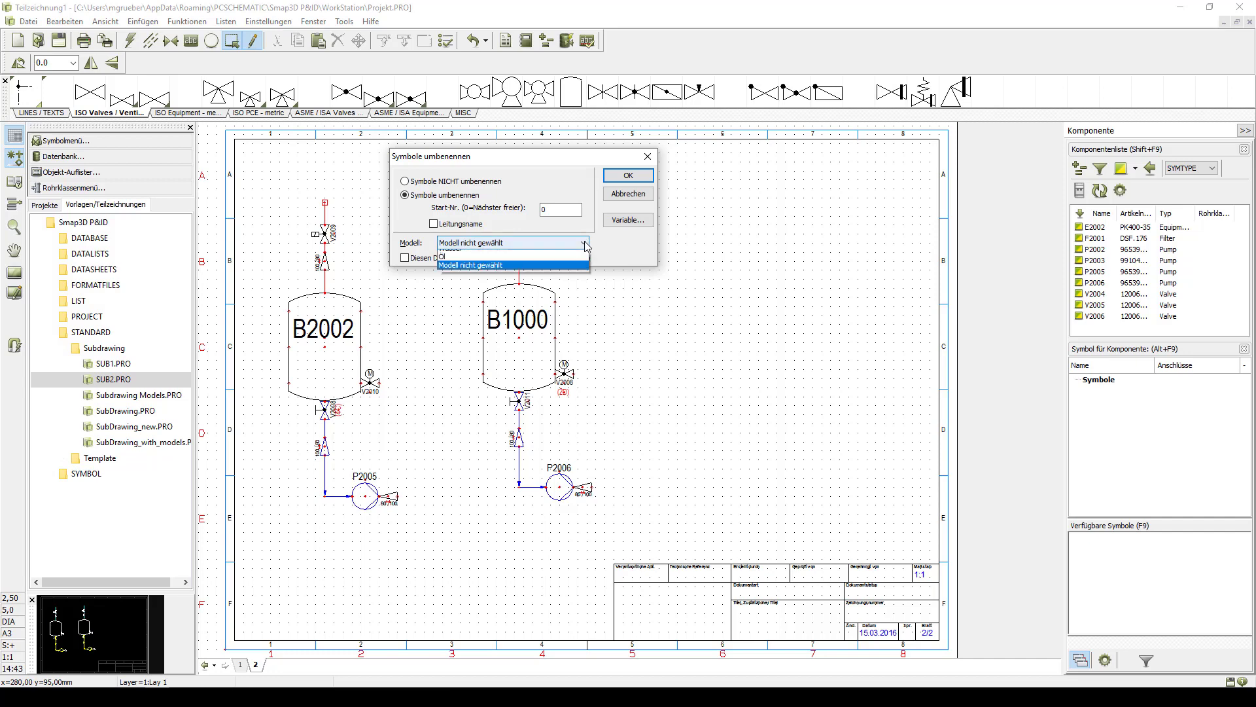
{"action": "left_click", "coordinate": [538, 266]}
{"action": "left_click", "coordinate": [627, 177]}
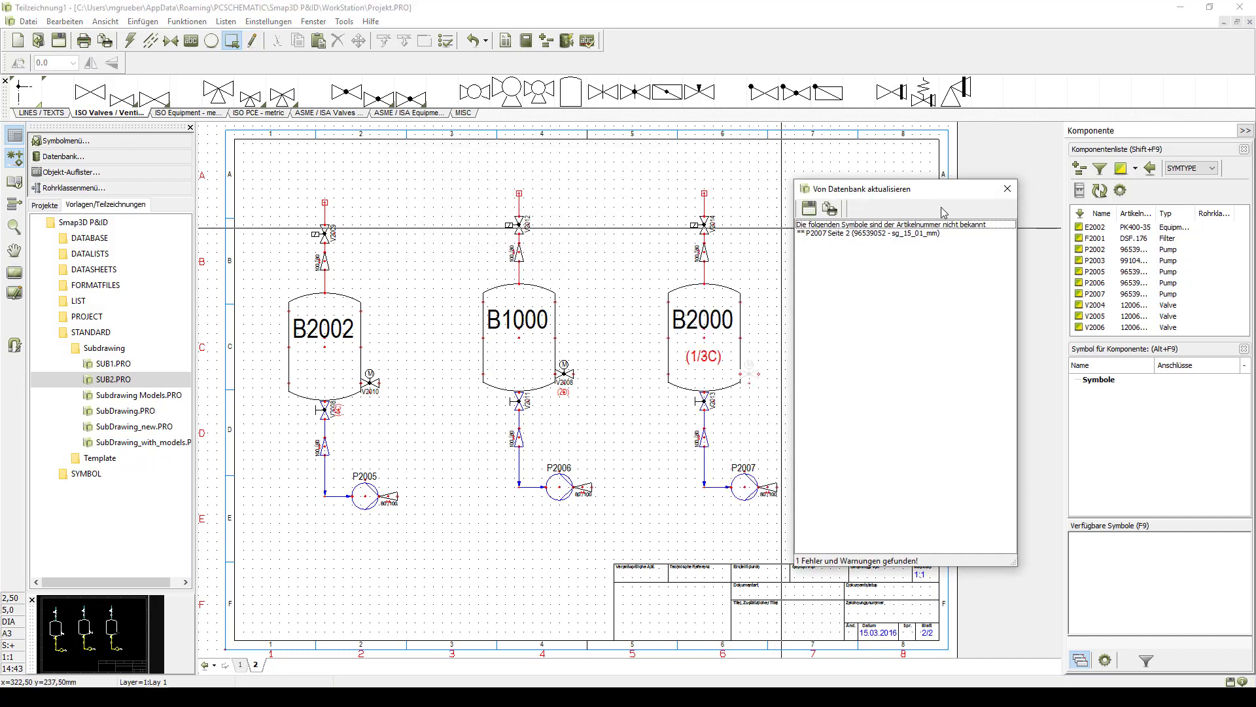
{"action": "left_click", "coordinate": [1006, 189]}
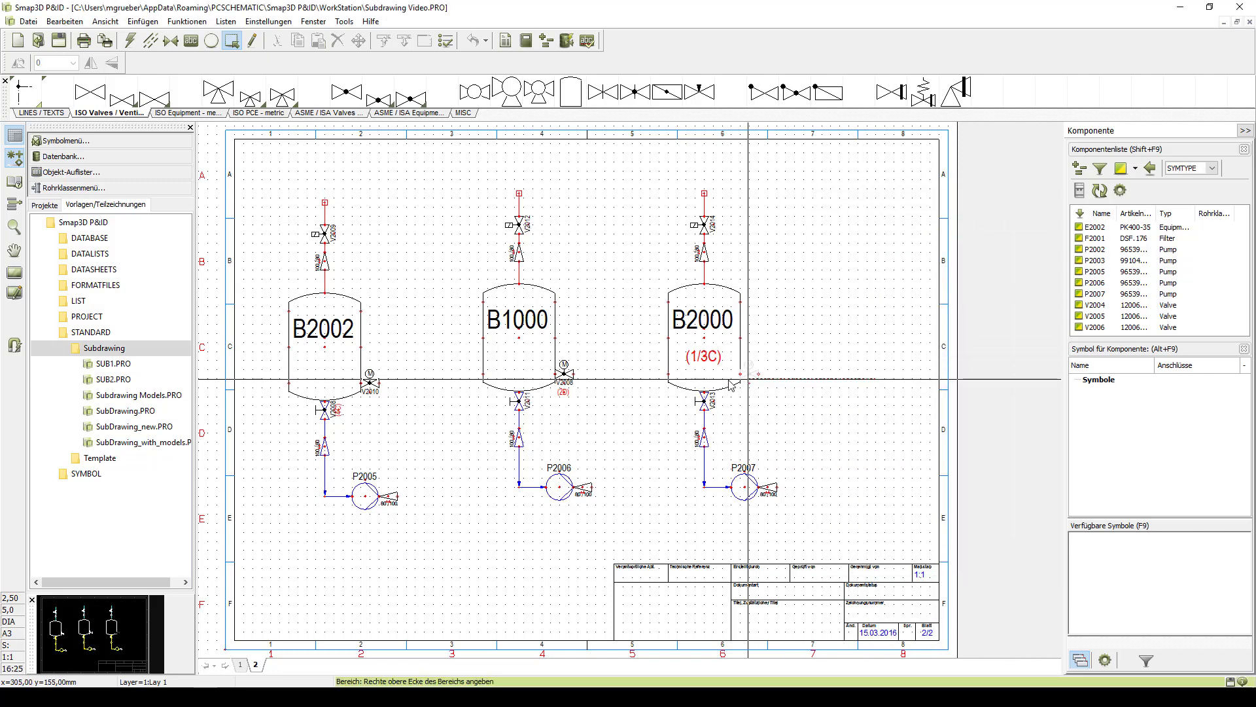
{"action": "key", "text": "Escape"}
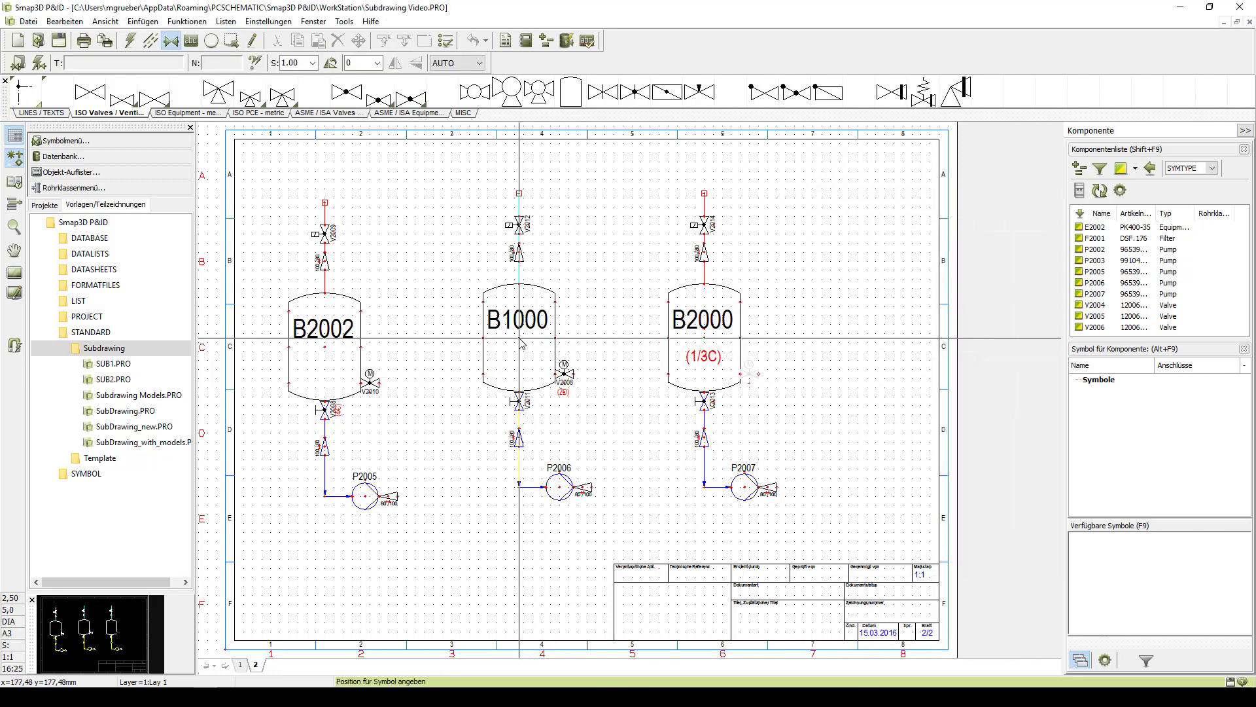
{"action": "mouse_move", "coordinate": [521, 342]}
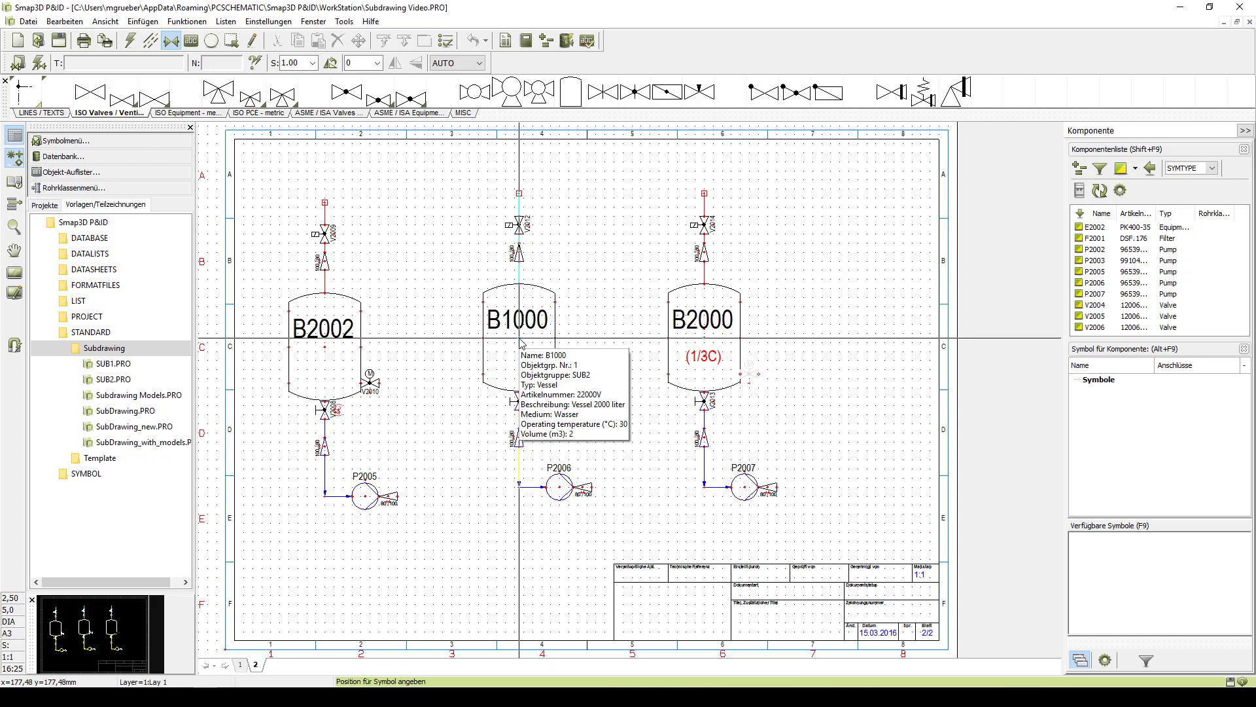